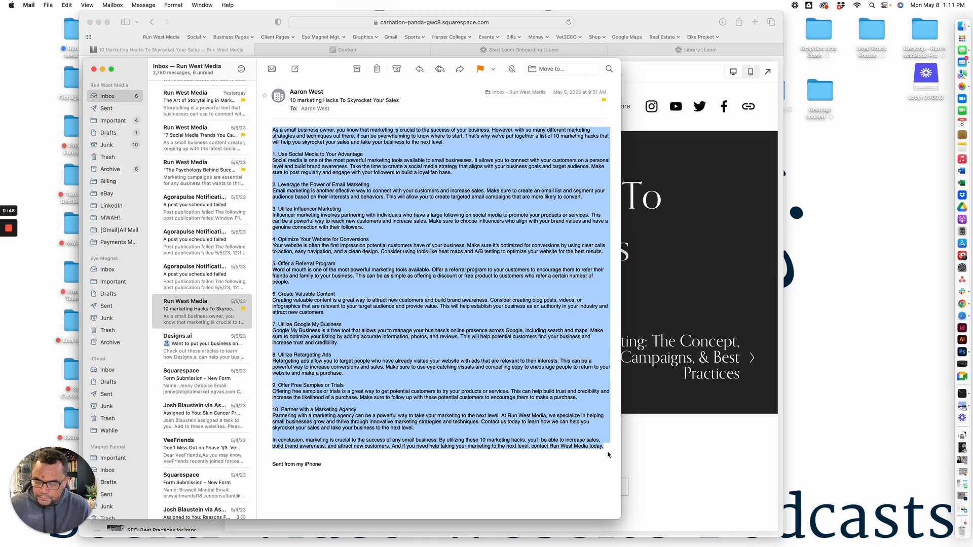
# Return to the Squarespace post editor, dismiss the section-loading error and reload the page
pyautogui.click(668, 307)
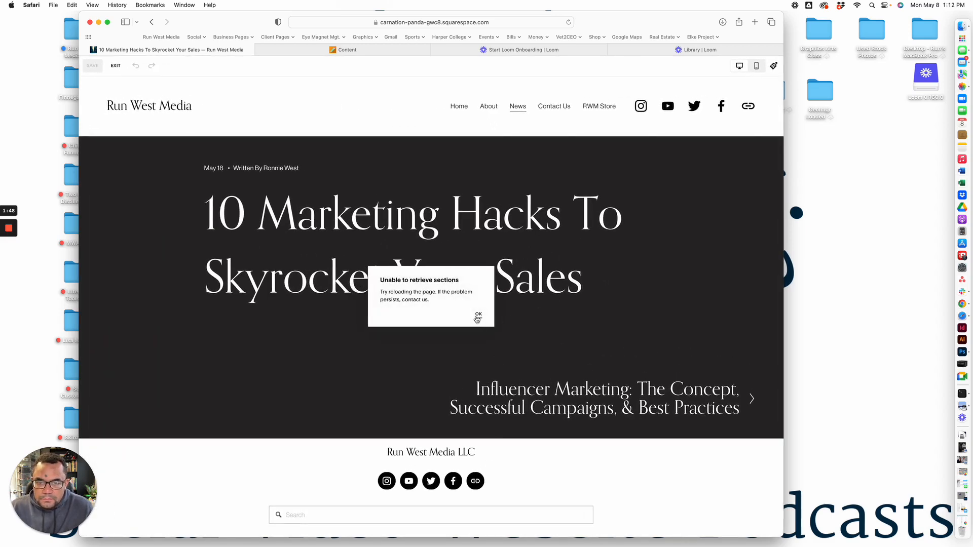
pyautogui.click(479, 316)
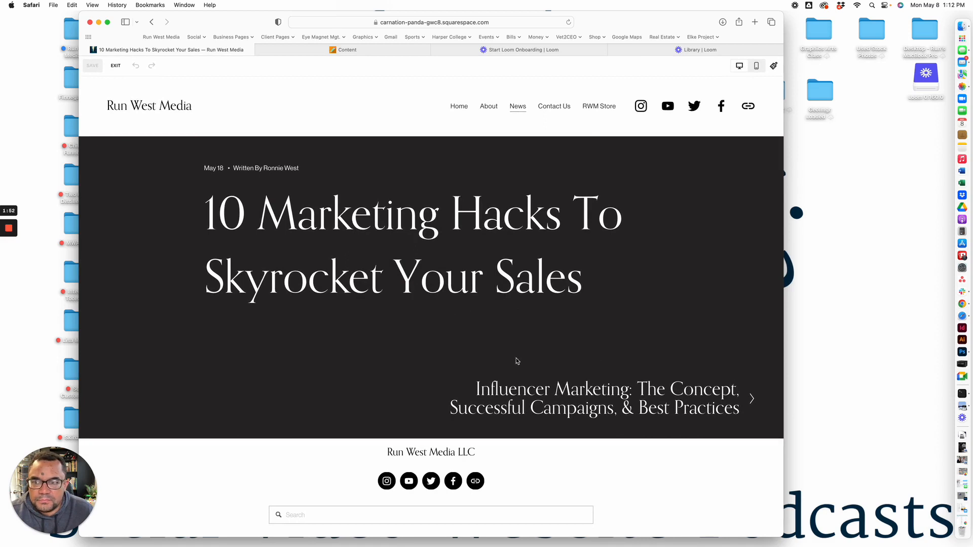
pyautogui.moveTo(159, 91)
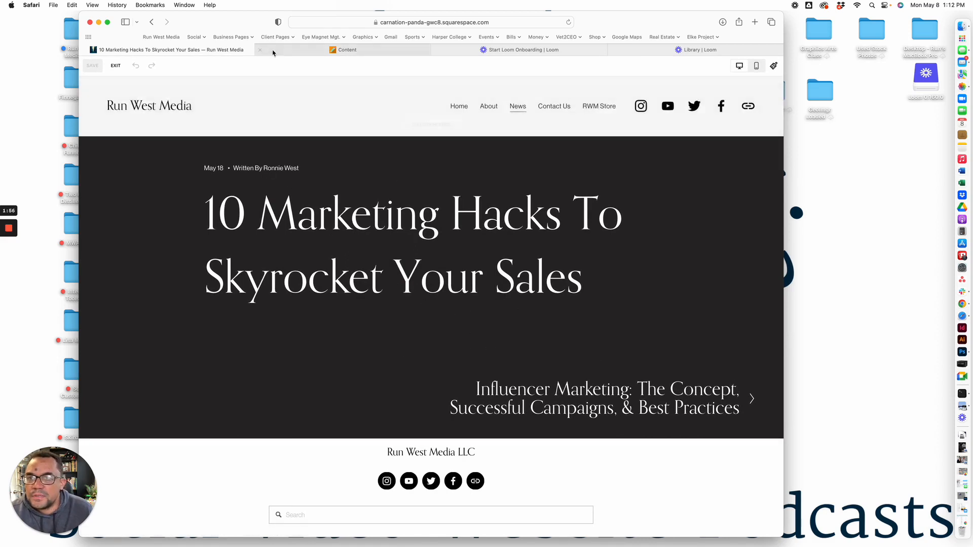
pyautogui.click(569, 22)
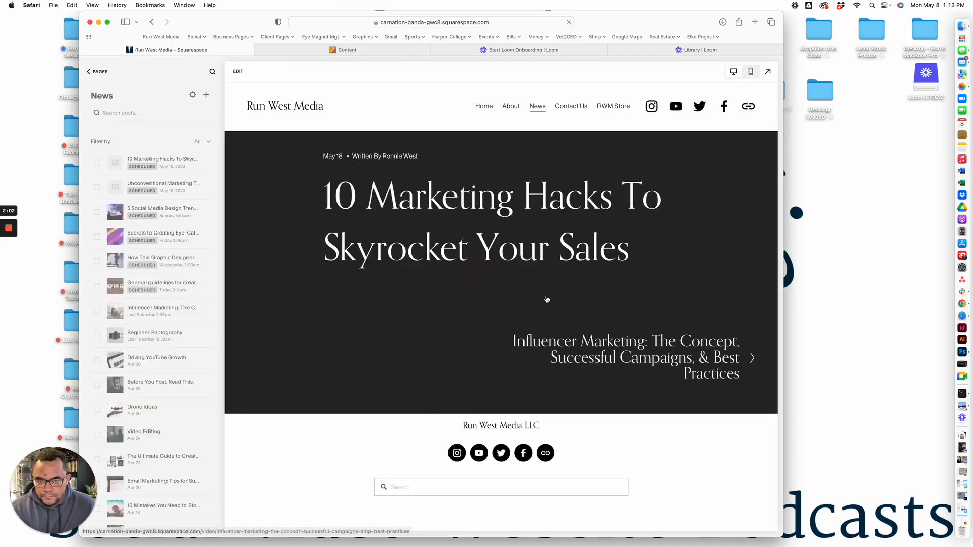
# Open the "10 Marketing Hacks To Skyrocket Your Sales" post for editing and paste the copied article into its empty text block
pyautogui.click(238, 71)
pyautogui.click(239, 344)
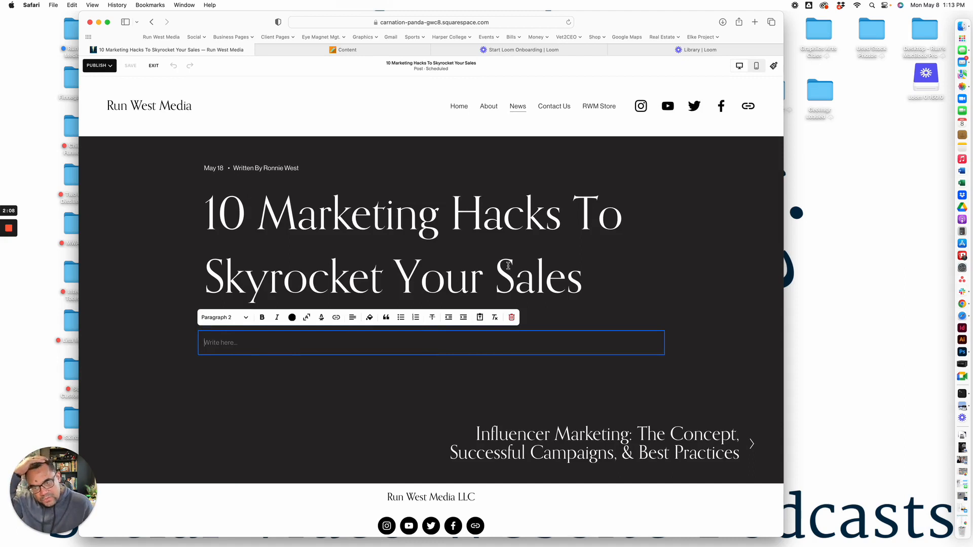
pyautogui.scroll(-1, 445, 234)
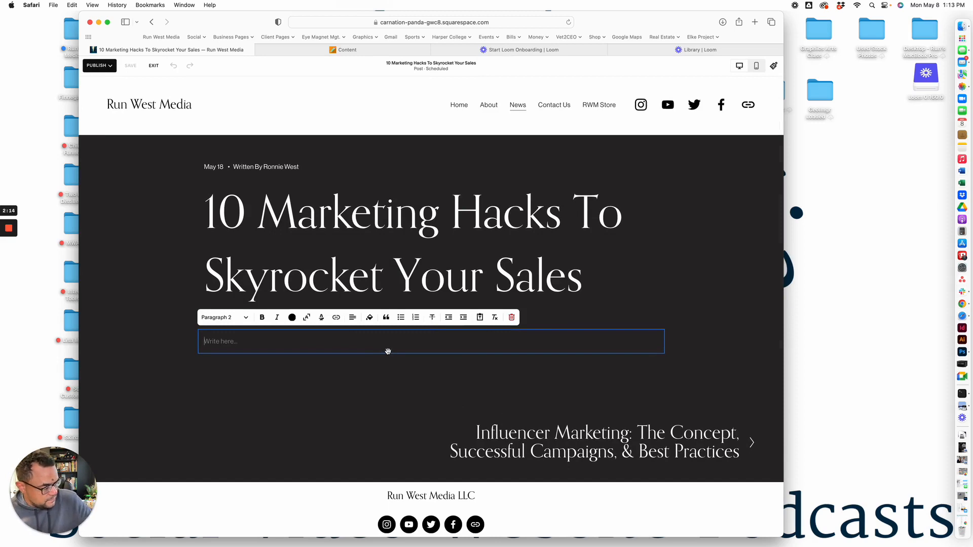
pyautogui.press('super+v')
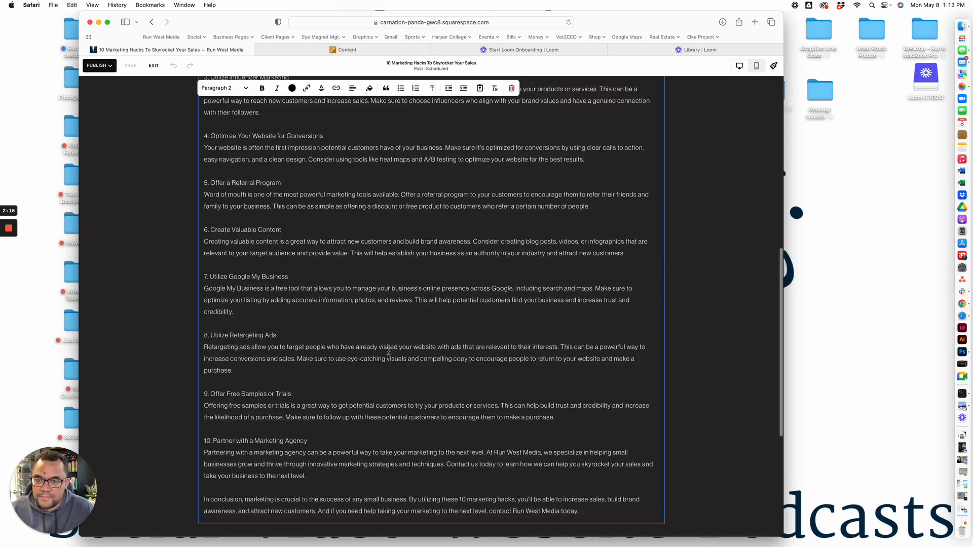
# Review the pasted article from its introduction through the ten numbered sections to the conclusion
pyautogui.scroll(10, 386, 365)
pyautogui.scroll(2, 374, 380)
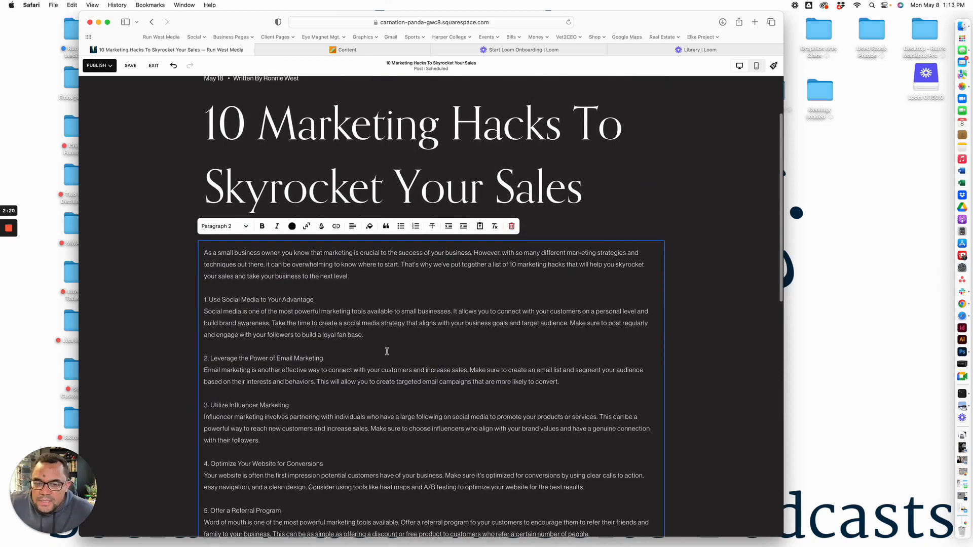
pyautogui.scroll(-5, 388, 357)
pyautogui.scroll(-2, 387, 352)
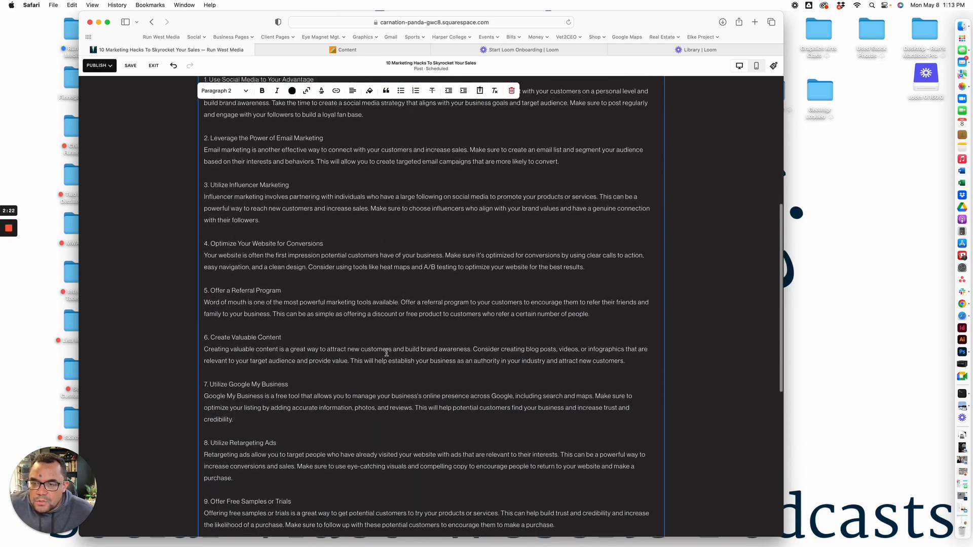
pyautogui.scroll(5, 355, 344)
pyautogui.scroll(1, 325, 340)
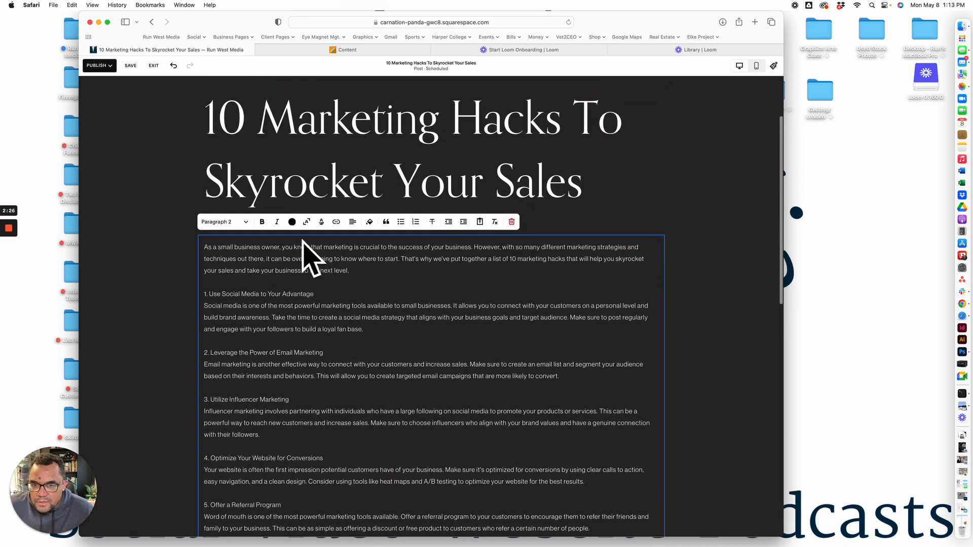
pyautogui.scroll(-15, 343, 352)
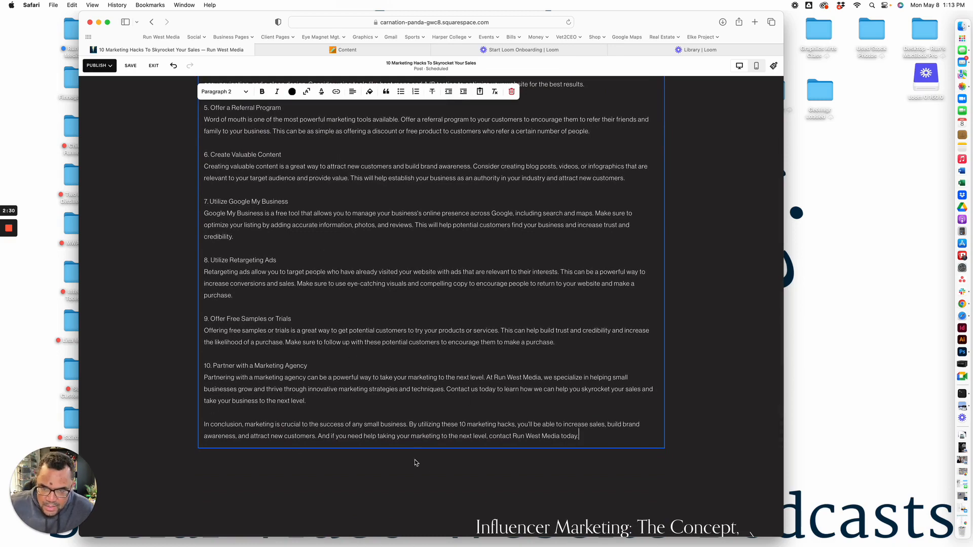
pyautogui.scroll(1, 324, 441)
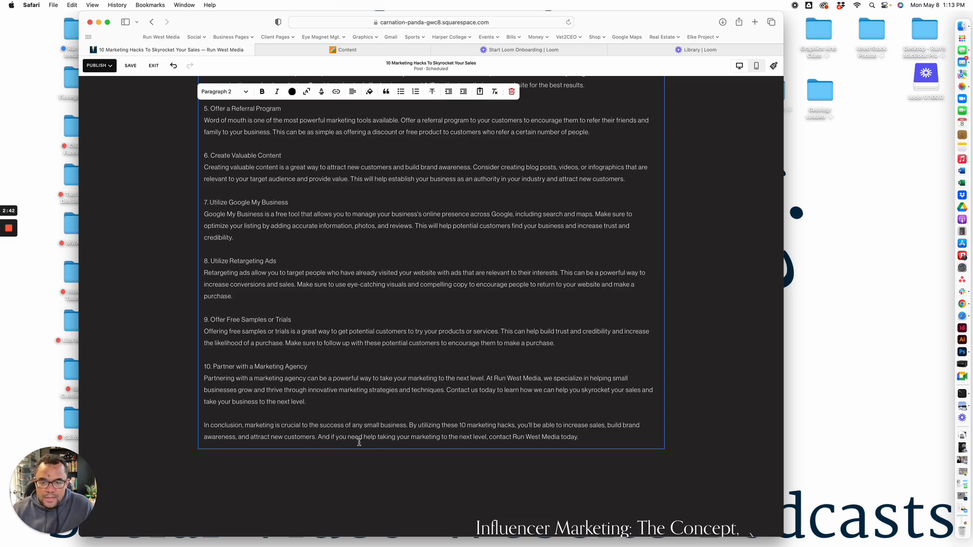
# Bold the first three numbered headings: Use Social Media to Your Advantage, Leverage the Power of Email Marketing, and Utilize Influencer Marketing
pyautogui.scroll(10, 357, 436)
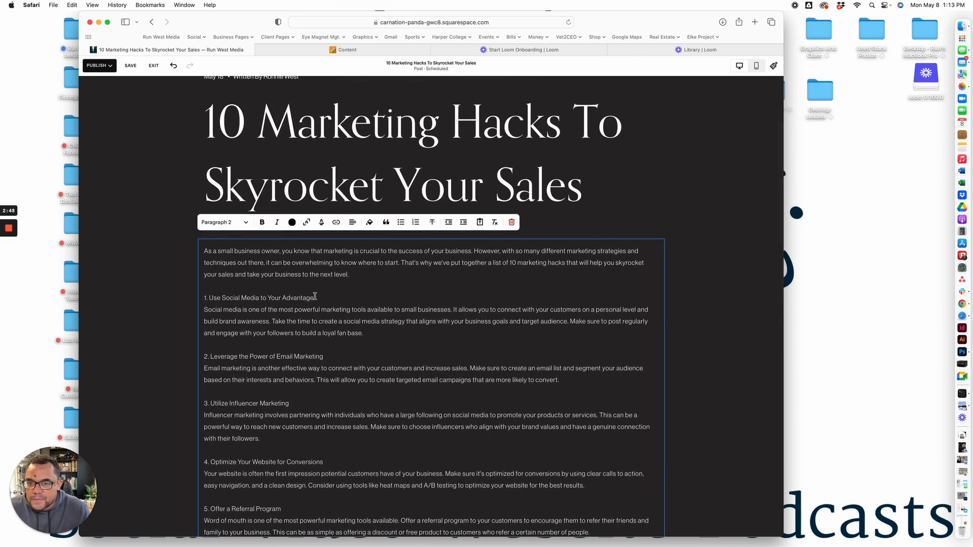
pyautogui.moveTo(315, 297); pyautogui.dragTo(203, 298)
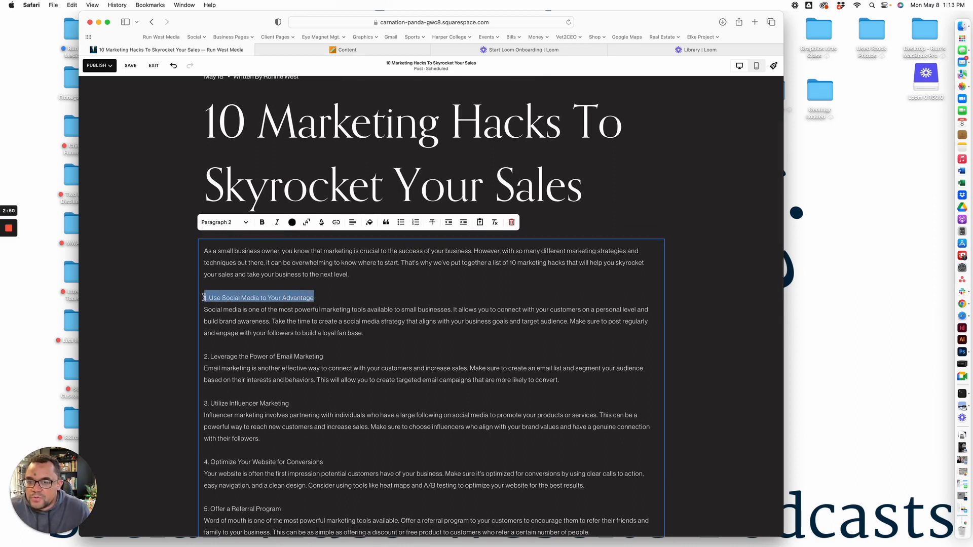
pyautogui.click(262, 222)
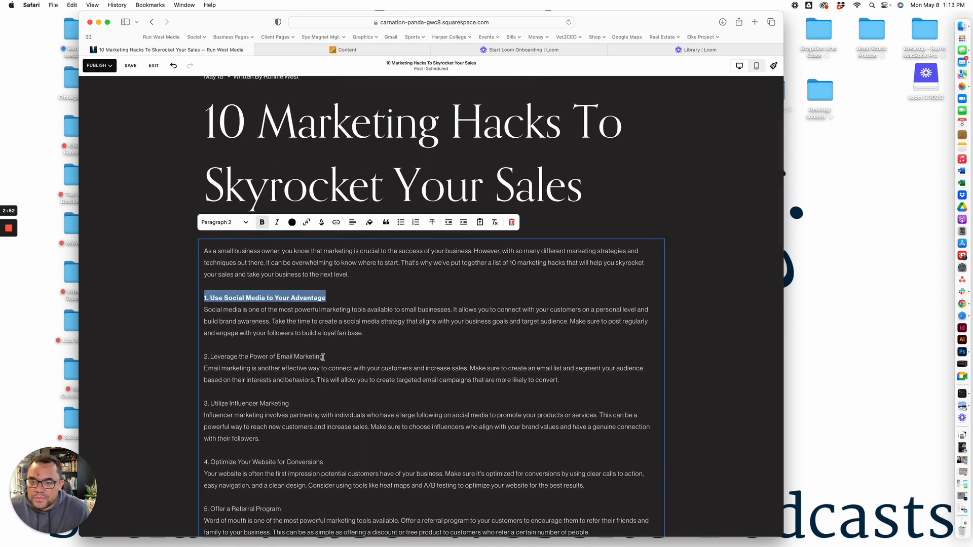
pyautogui.moveTo(324, 357); pyautogui.dragTo(203, 356)
pyautogui.click(262, 222)
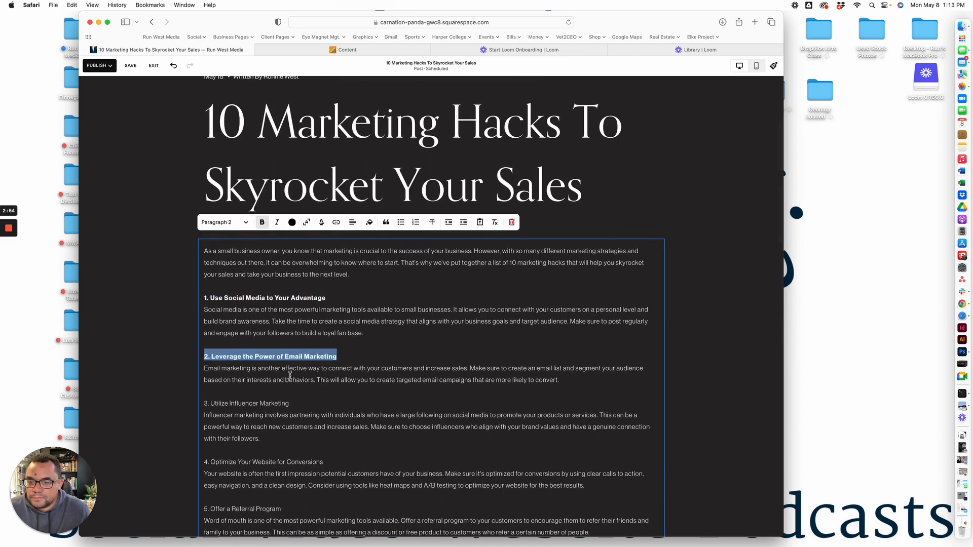
pyautogui.moveTo(292, 403); pyautogui.dragTo(203, 403)
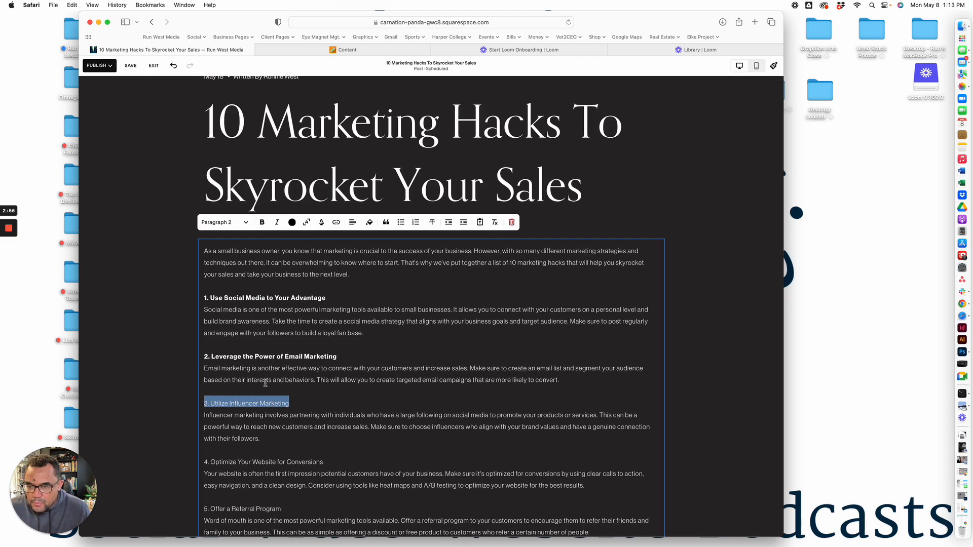
pyautogui.click(262, 222)
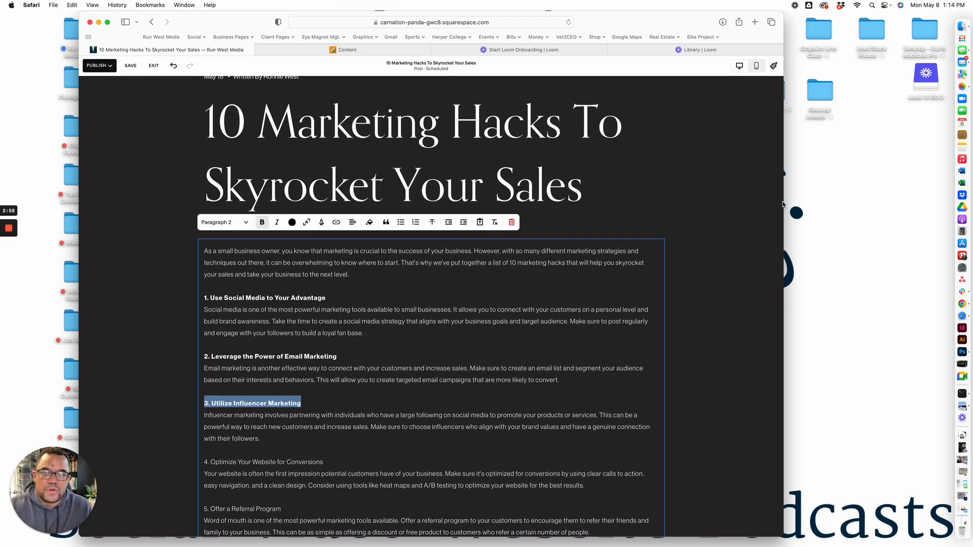
pyautogui.click(721, 234)
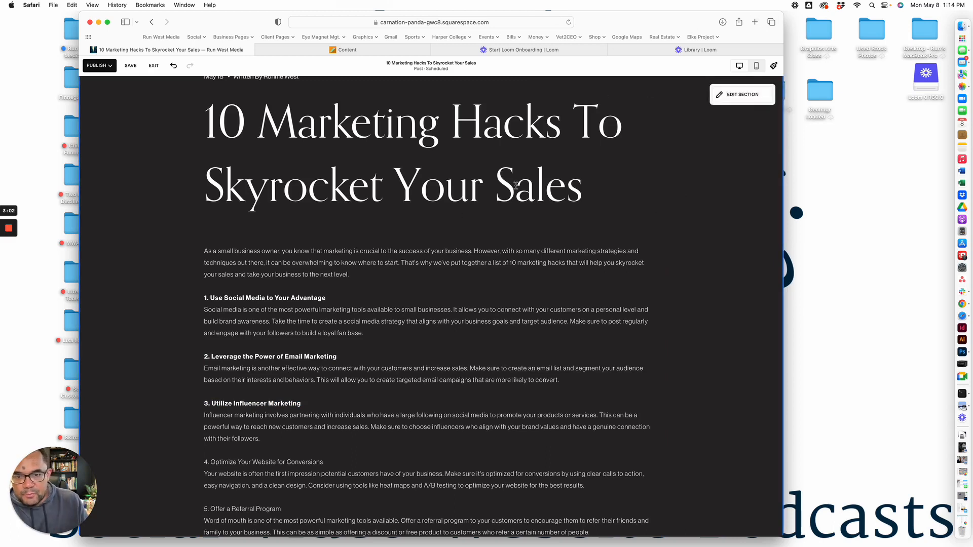
# Insert an empty image block between the post title and the article text
pyautogui.click(431, 240)
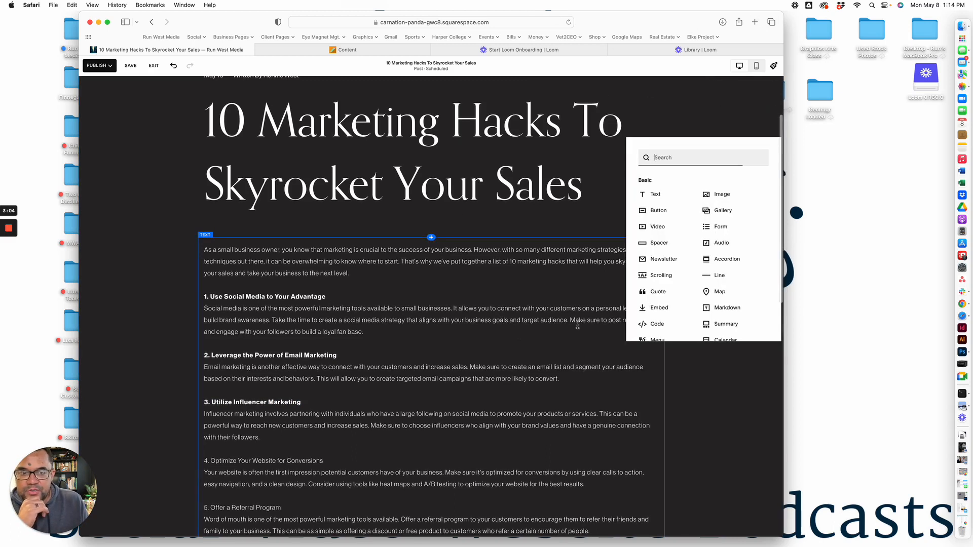
pyautogui.press('Return')
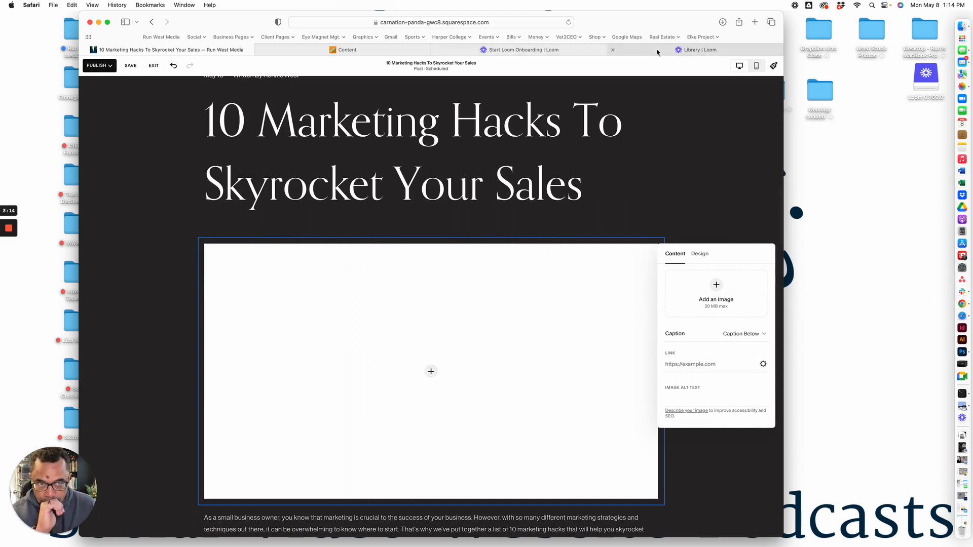
pyautogui.scroll(-1, 698, 82)
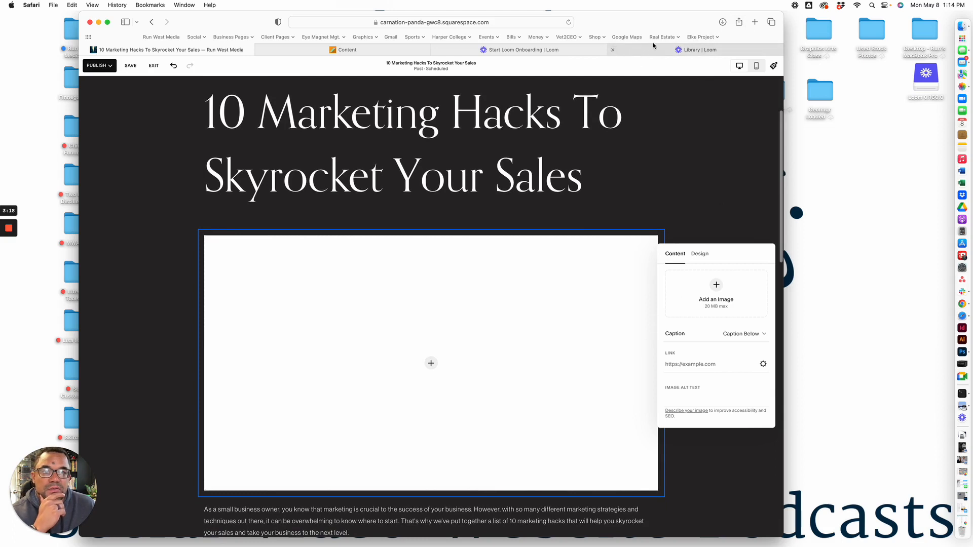
# Open the bookmarked Unsplash site in a new browser tab and search its photos for "rocket ship"
pyautogui.click(755, 23)
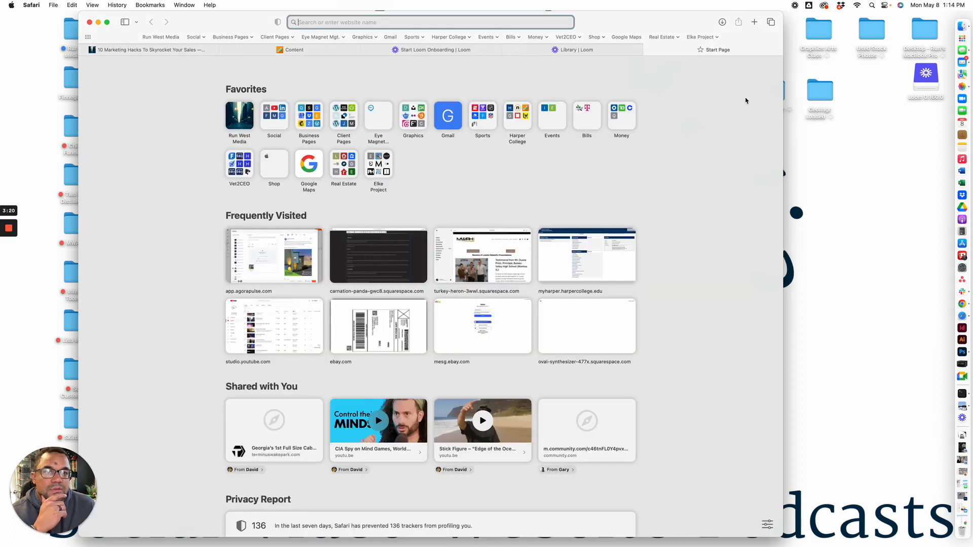
pyautogui.click(364, 37)
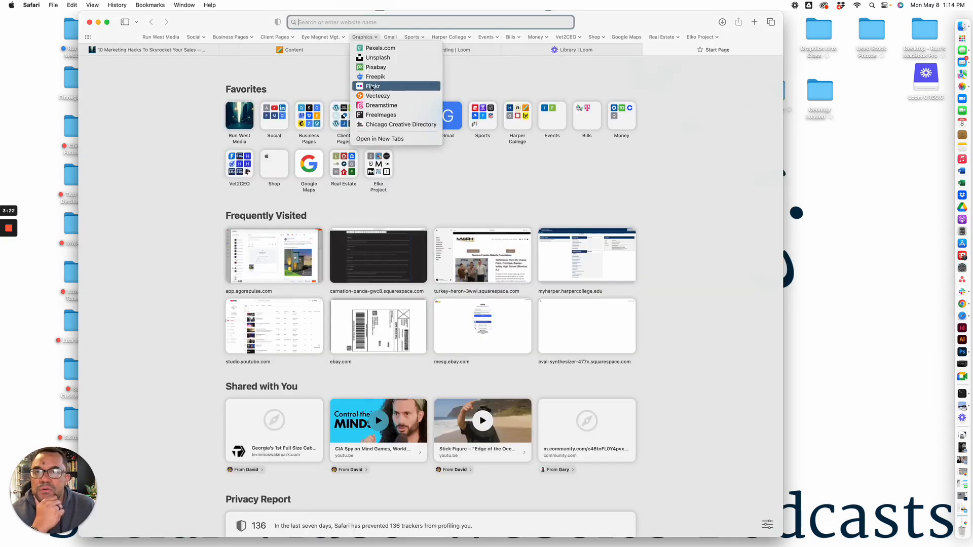
pyautogui.click(375, 57)
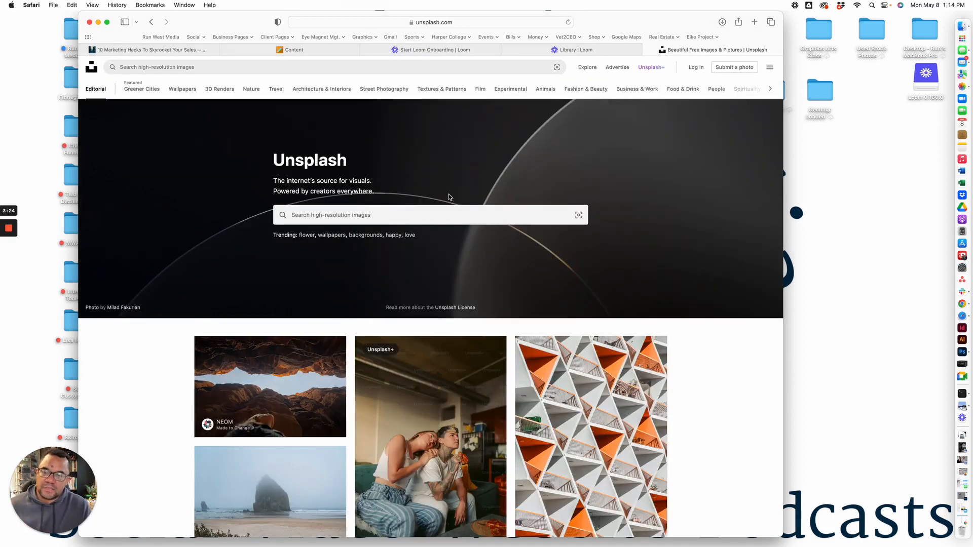
pyautogui.click(414, 217)
pyautogui.write('rocket')
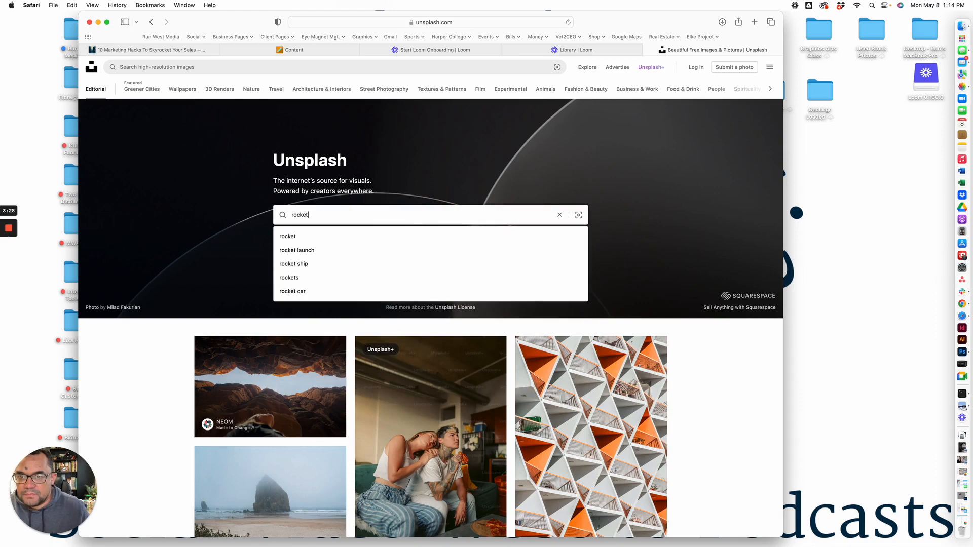
pyautogui.click(328, 264)
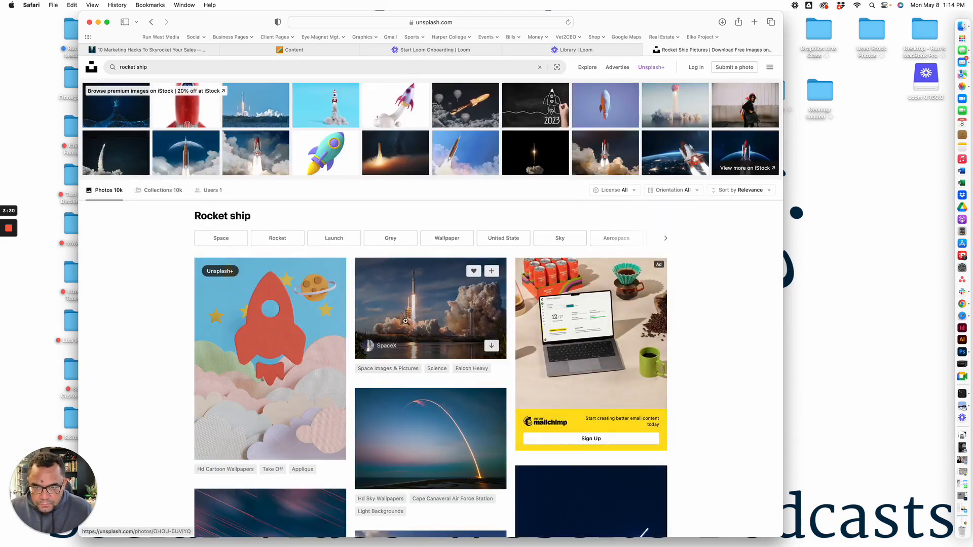
# Browse the rocket ship results and download the free SpaceX photo of a rocket launching beside its tower amid smoke clouds
pyautogui.scroll(-10, 524, 342)
pyautogui.scroll(-3, 525, 342)
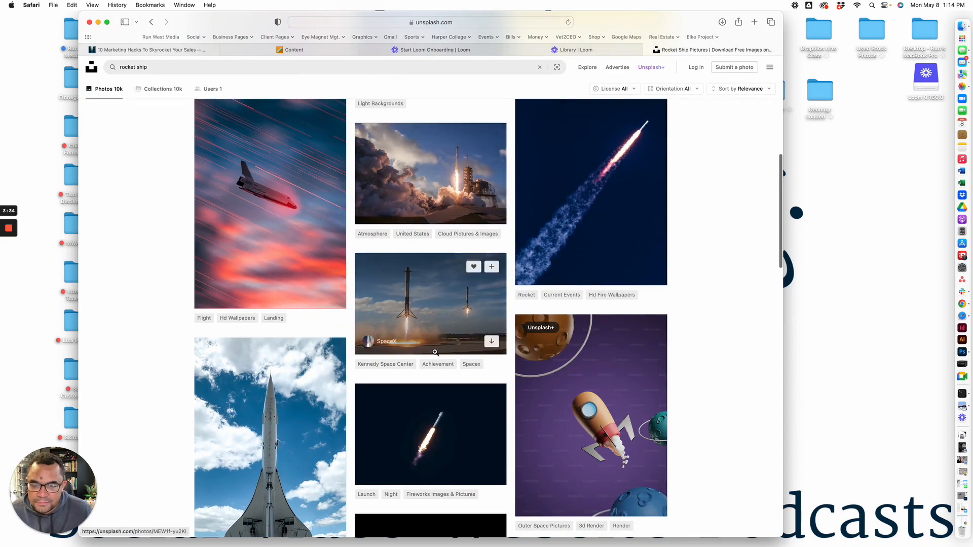
pyautogui.scroll(-15, 432, 332)
pyautogui.scroll(-4, 435, 349)
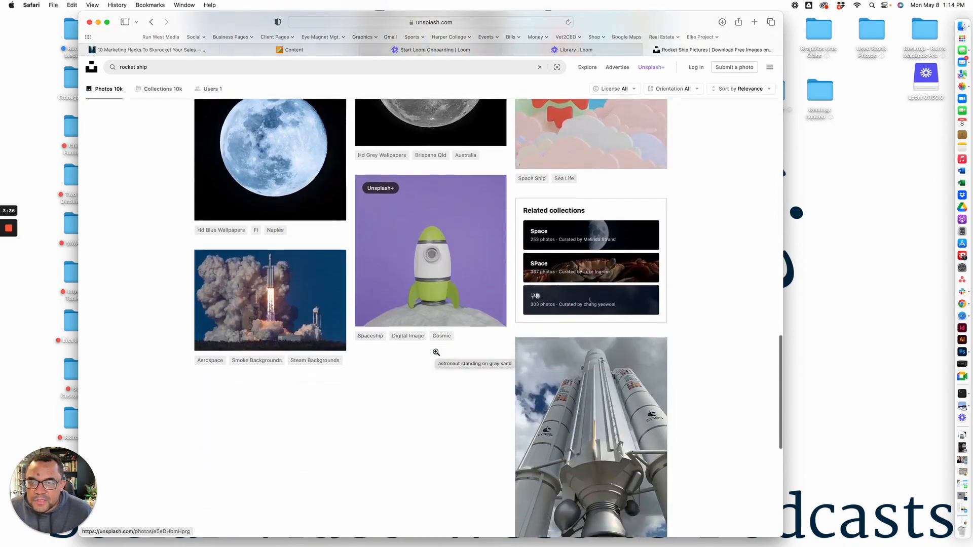
pyautogui.scroll(15, 425, 282)
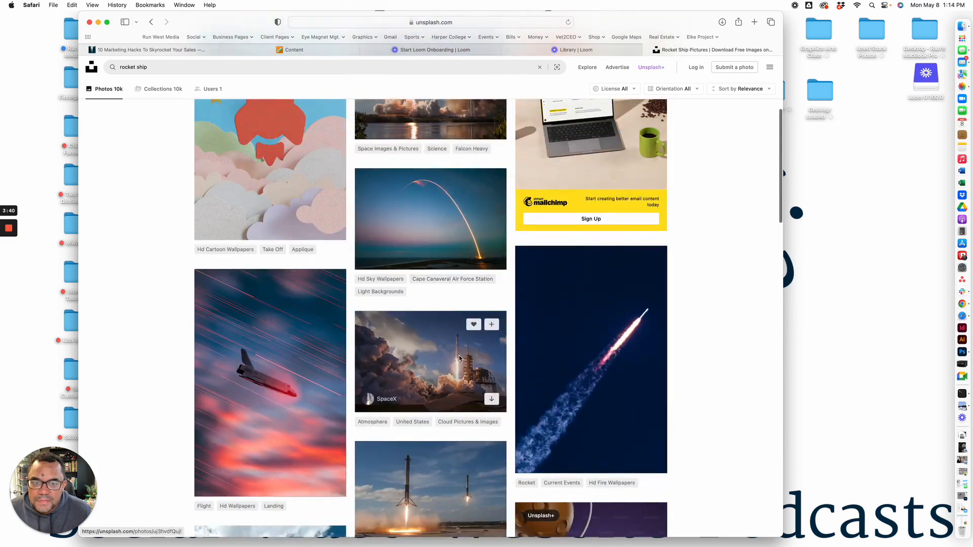
pyautogui.click(459, 356)
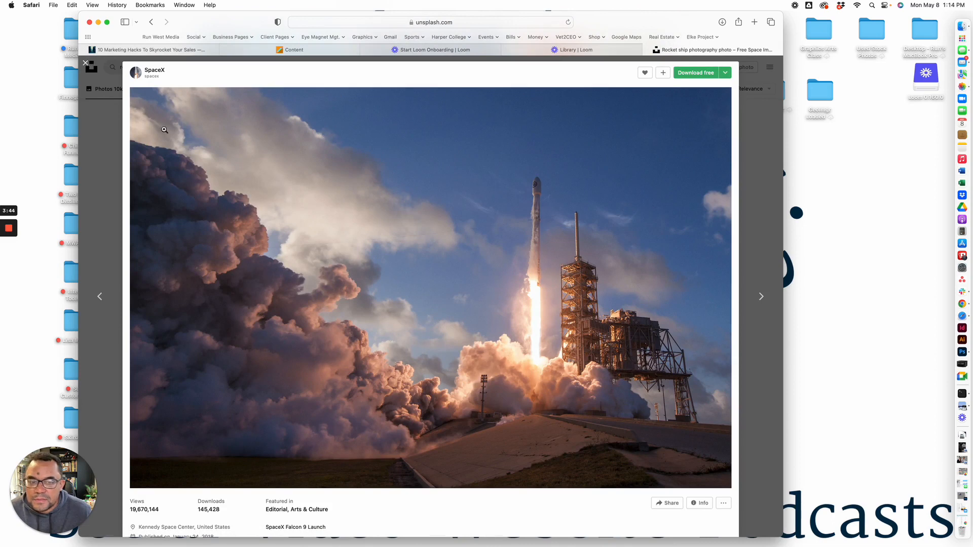
pyautogui.click(700, 74)
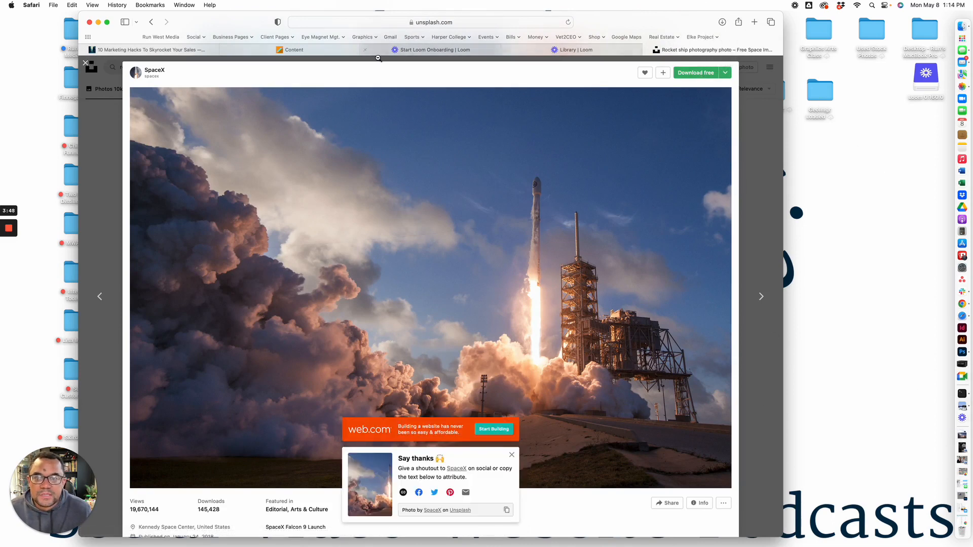
# Return to the Squarespace post, open the downloaded rocket photo in Preview and copy the entire image
pyautogui.click(126, 50)
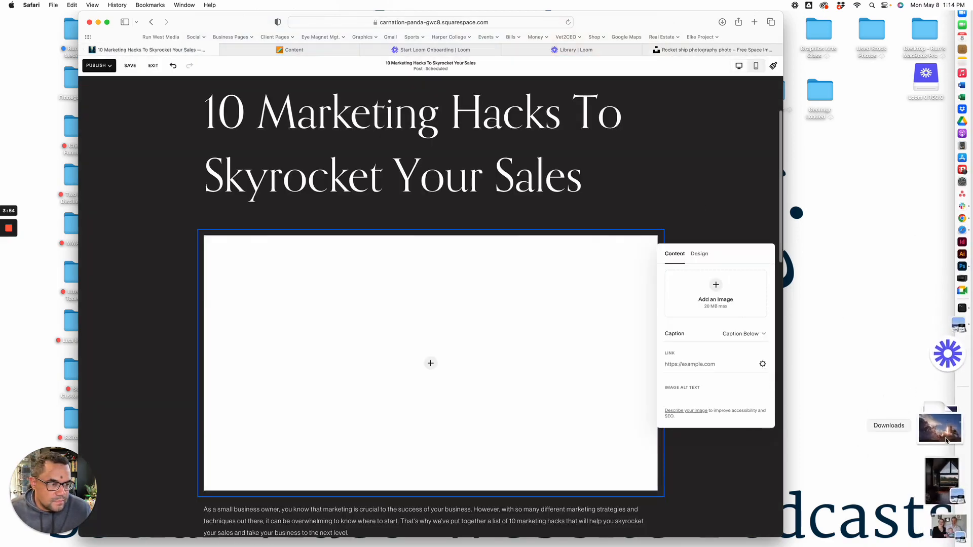
pyautogui.click(943, 488)
pyautogui.click(439, 120)
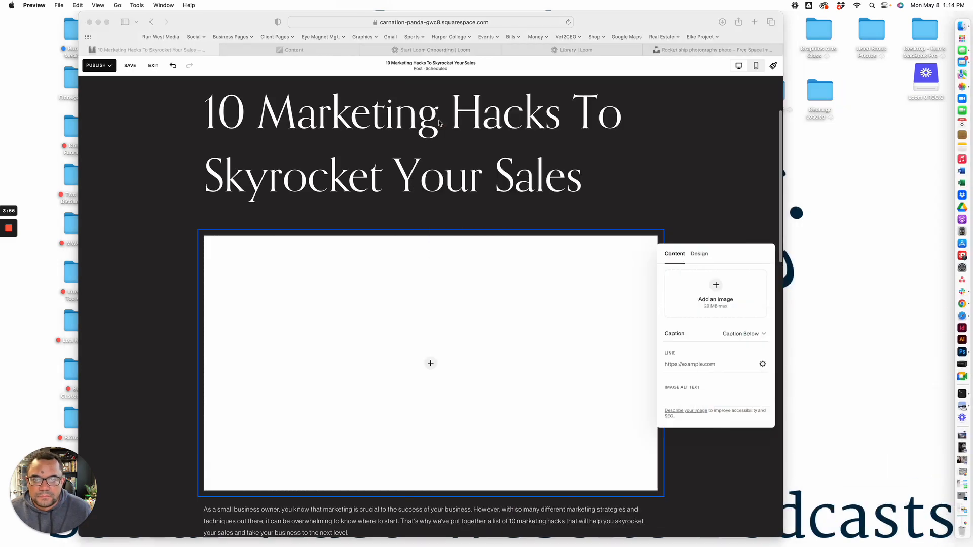
pyautogui.moveTo(9, 44); pyautogui.dragTo(774, 533)
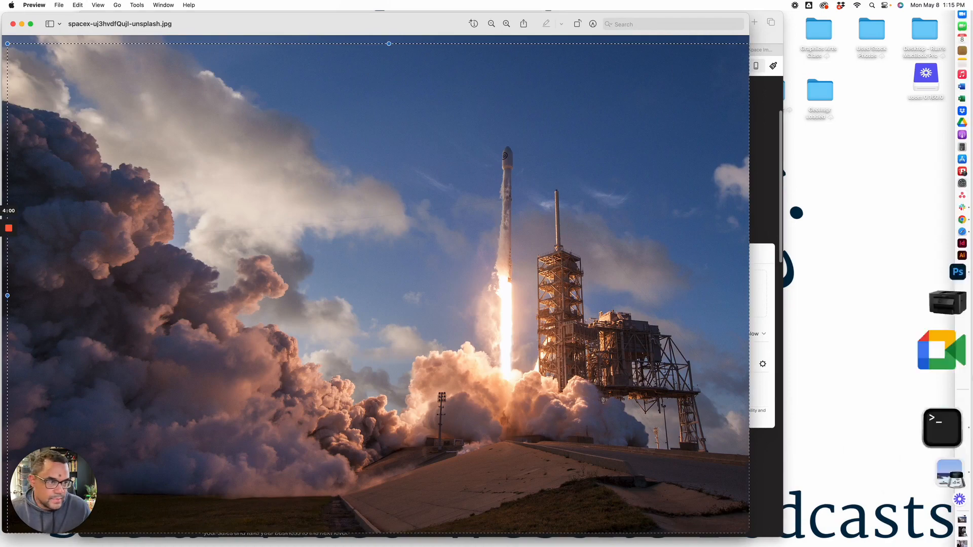
# Switch to Photoshop, paste the rocket photo above Layer 24 in Laptop.psdc and scale it to about 66% to cover the canvas height
pyautogui.click(940, 352)
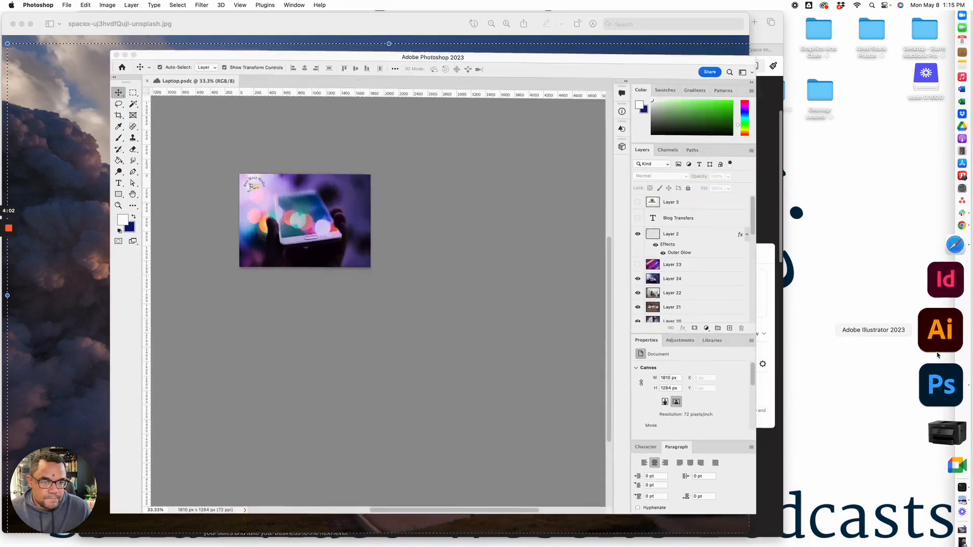
pyautogui.moveTo(308, 239); pyautogui.dragTo(323, 252)
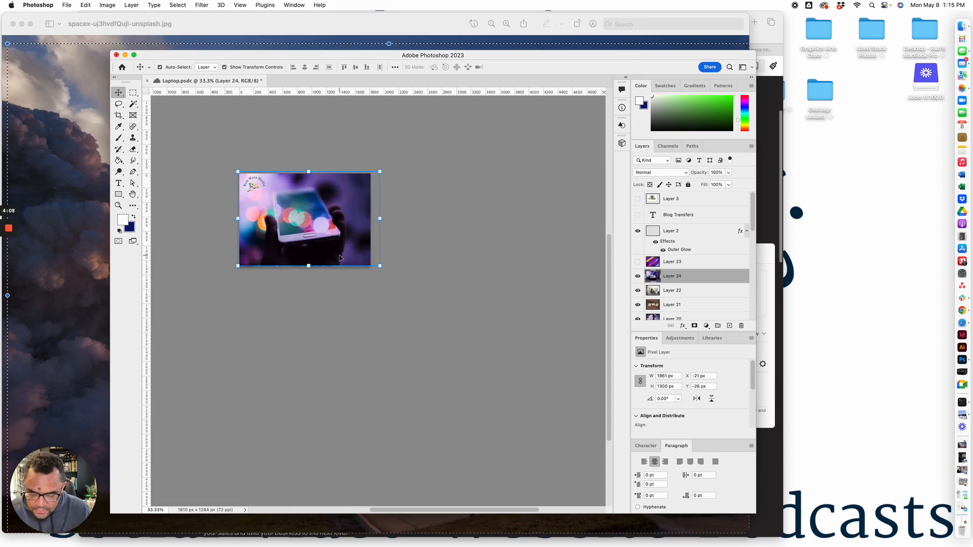
pyautogui.press('super+v')
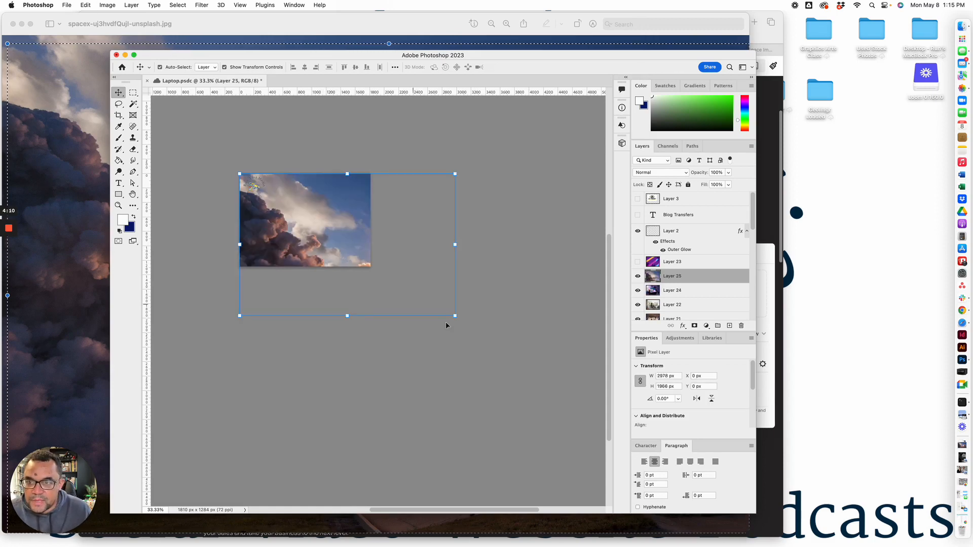
pyautogui.moveTo(455, 316); pyautogui.dragTo(373, 288)
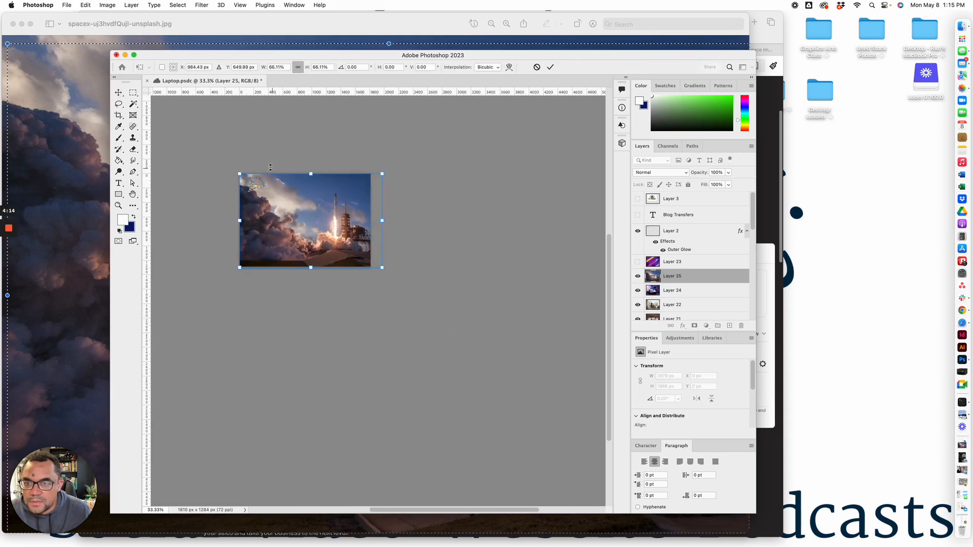
pyautogui.press('super+0')
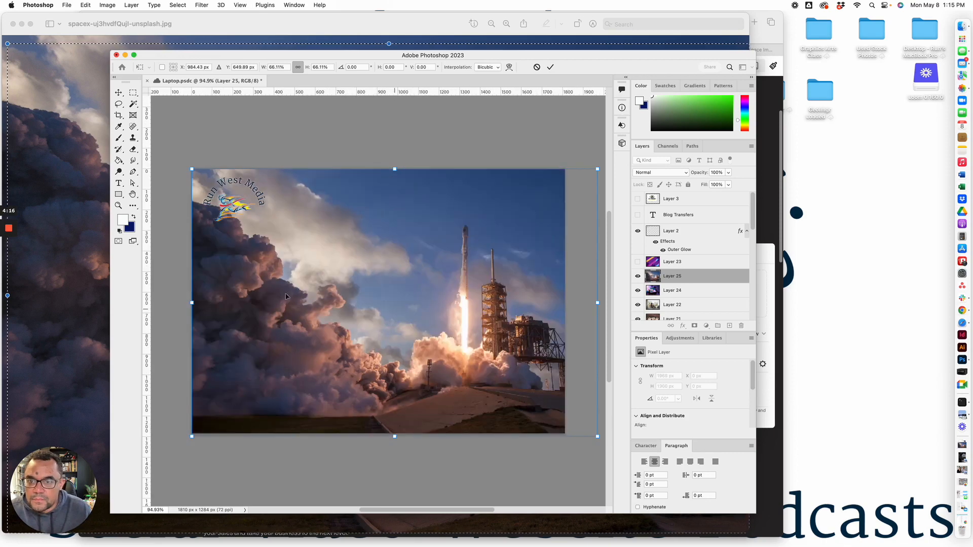
# Apply the scaling and move Layer 3, Blog Transfers and Layer 2 together so the Run West Media logo sits in the photo's upper-right sky
pyautogui.click(690, 202)
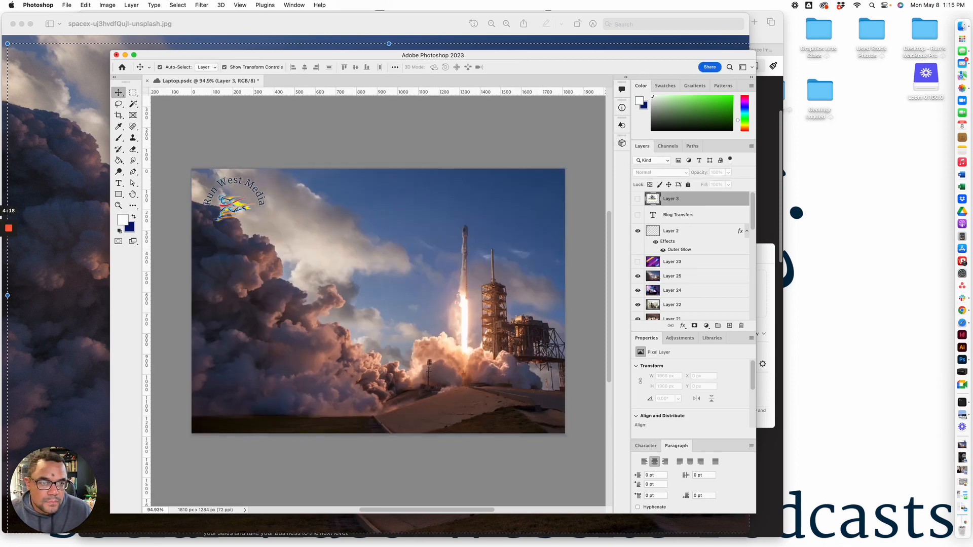
pyautogui.keyDown('shift'); pyautogui.click(689, 240); pyautogui.keyUp('shift')
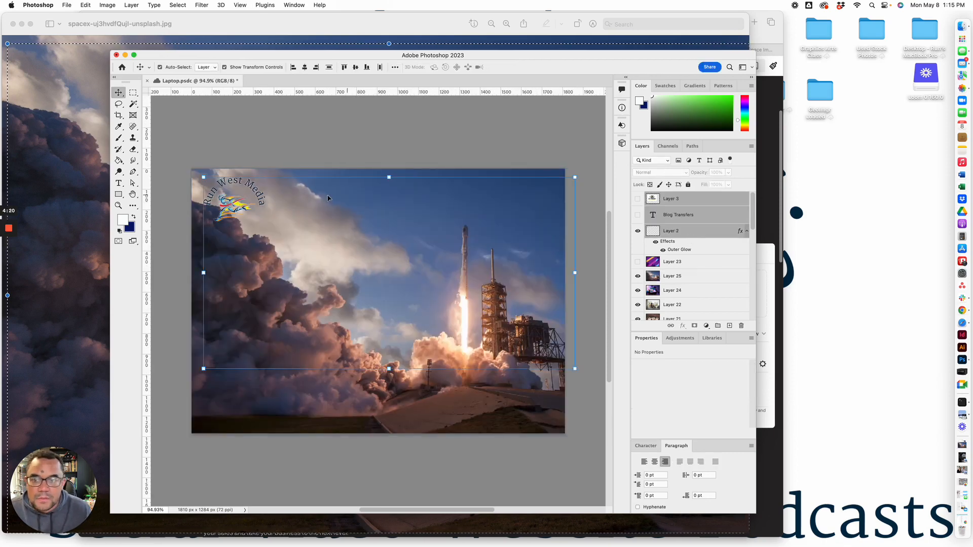
pyautogui.moveTo(261, 197); pyautogui.dragTo(544, 205)
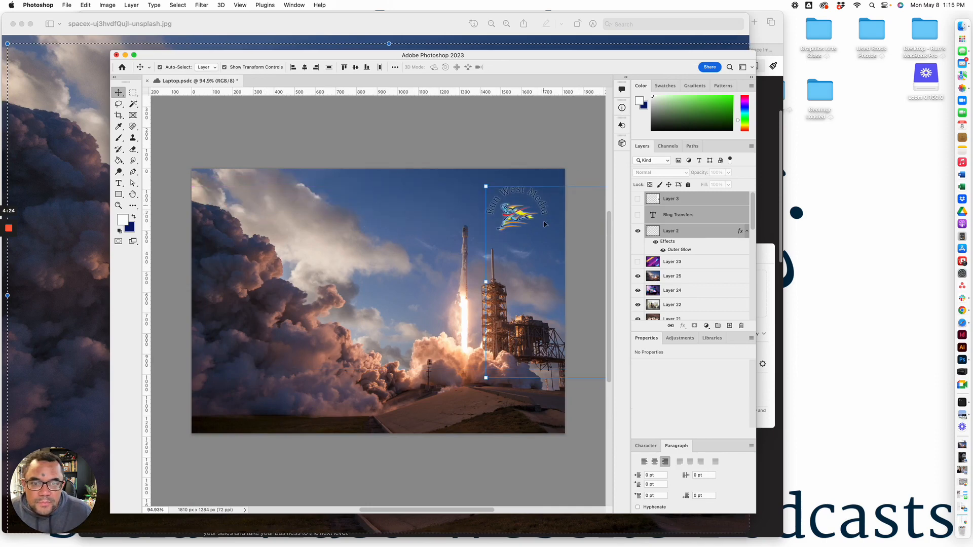
pyautogui.click(570, 288)
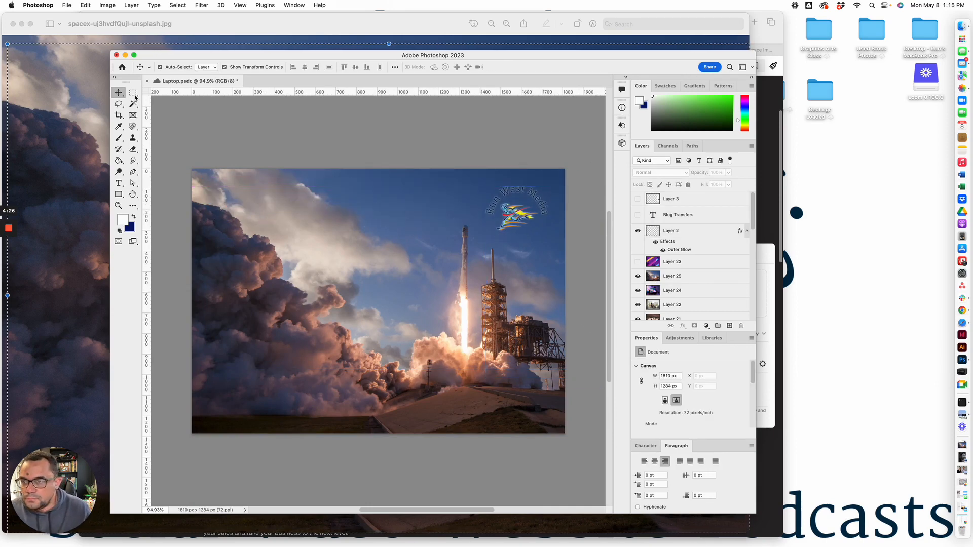
# Crop the canvas around the rocket, launch tower and logo to about 1152 x 1054 px
pyautogui.click(118, 115)
pyautogui.moveTo(193, 303); pyautogui.dragTo(236, 306)
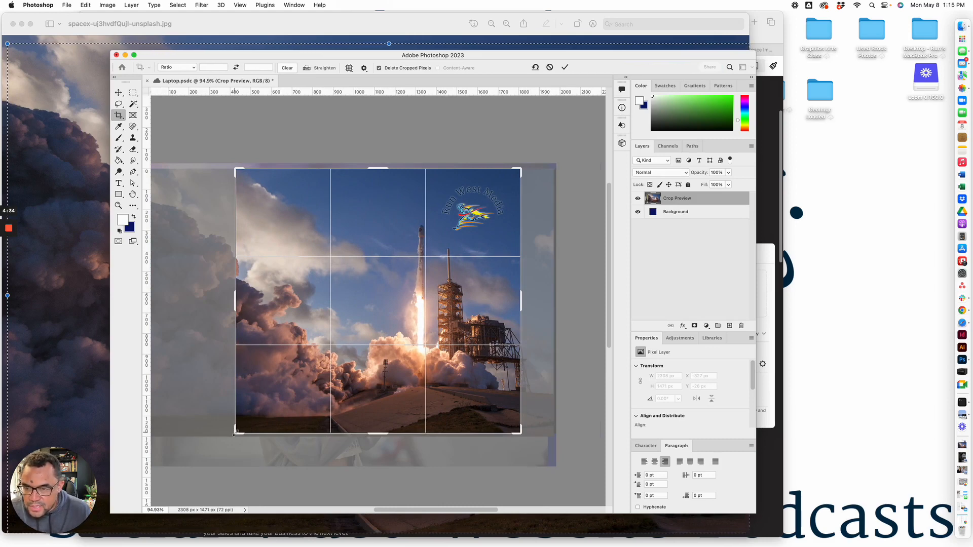
pyautogui.moveTo(236, 433); pyautogui.dragTo(259, 413)
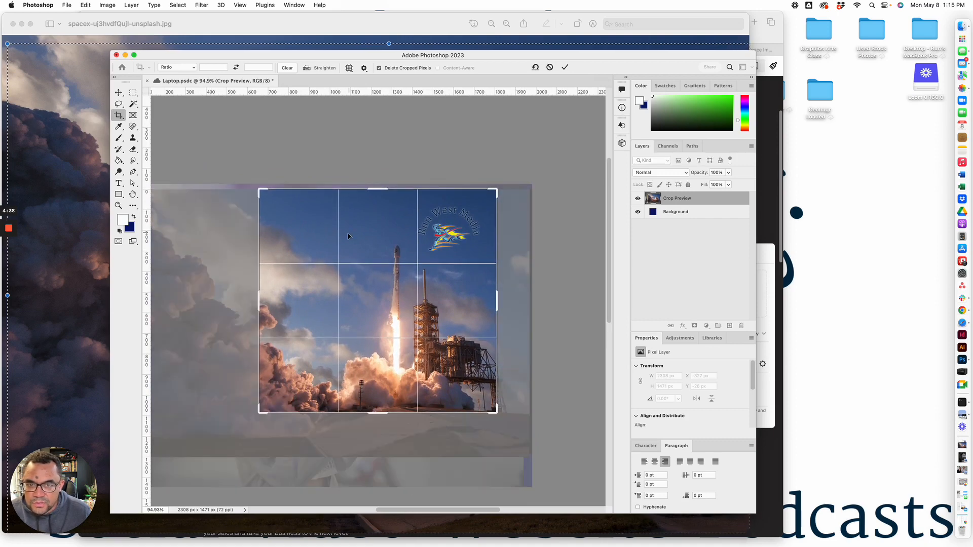
pyautogui.moveTo(385, 192); pyautogui.dragTo(381, 193)
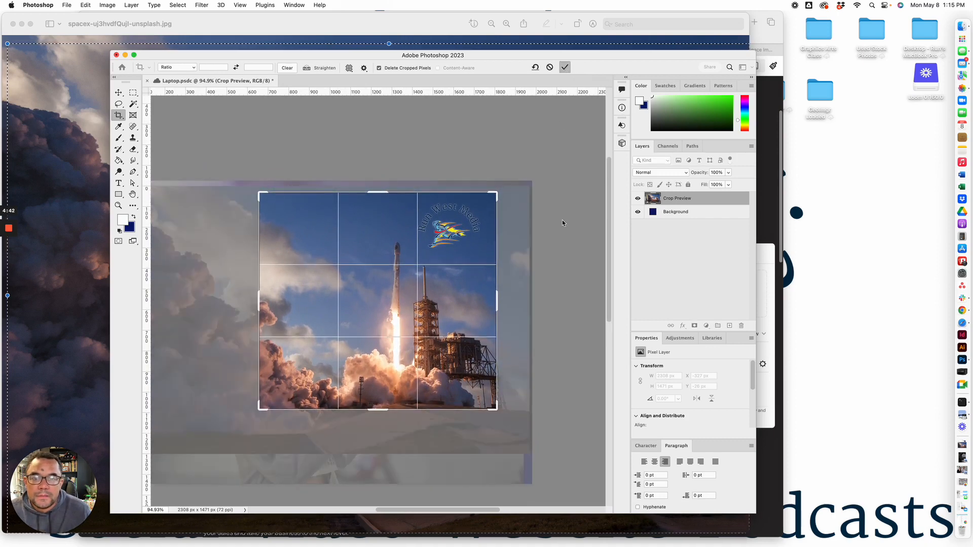
pyautogui.press('Return')
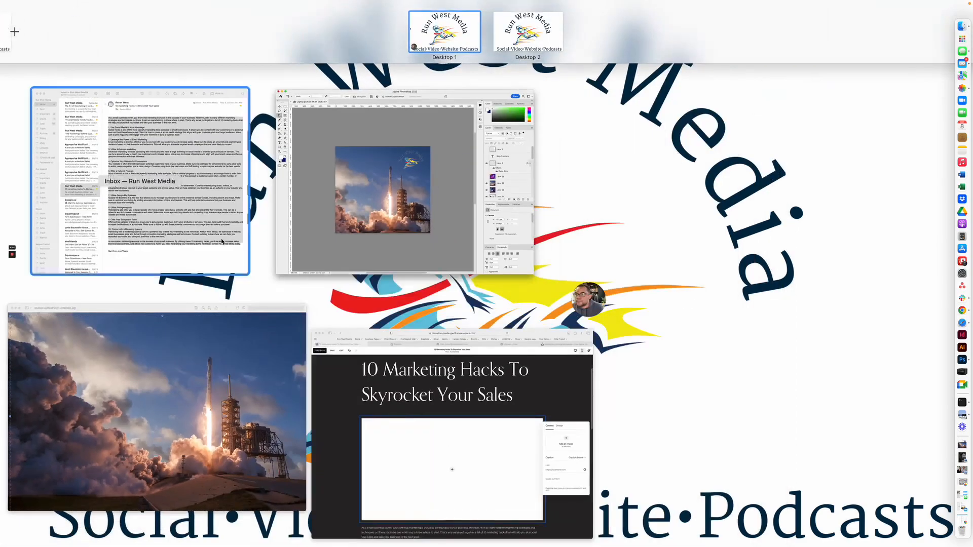
pyautogui.click(387, 257)
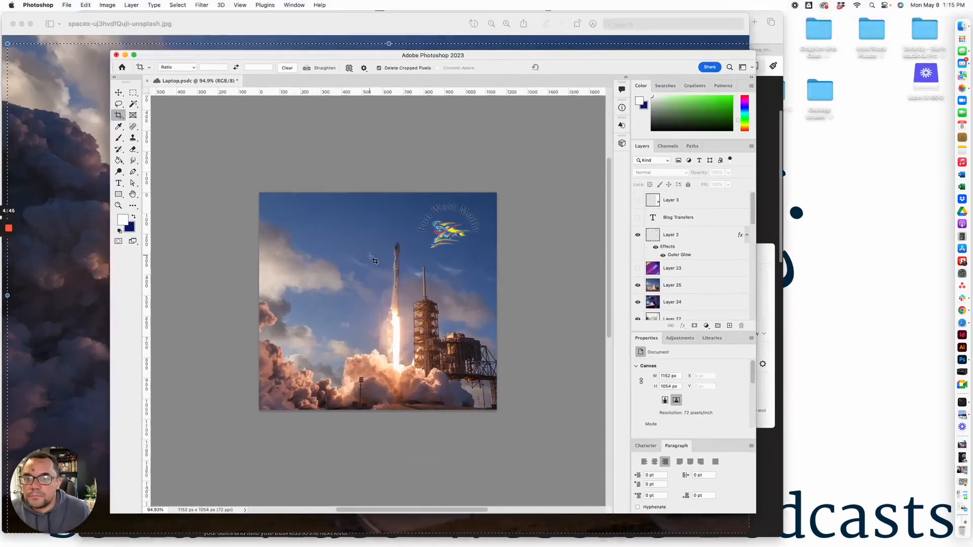
# Export the cropped image as a JPG at 100% scale, saved to the Desktop as Rocket Ship RWM
pyautogui.click(67, 5)
pyautogui.moveTo(172, 144)
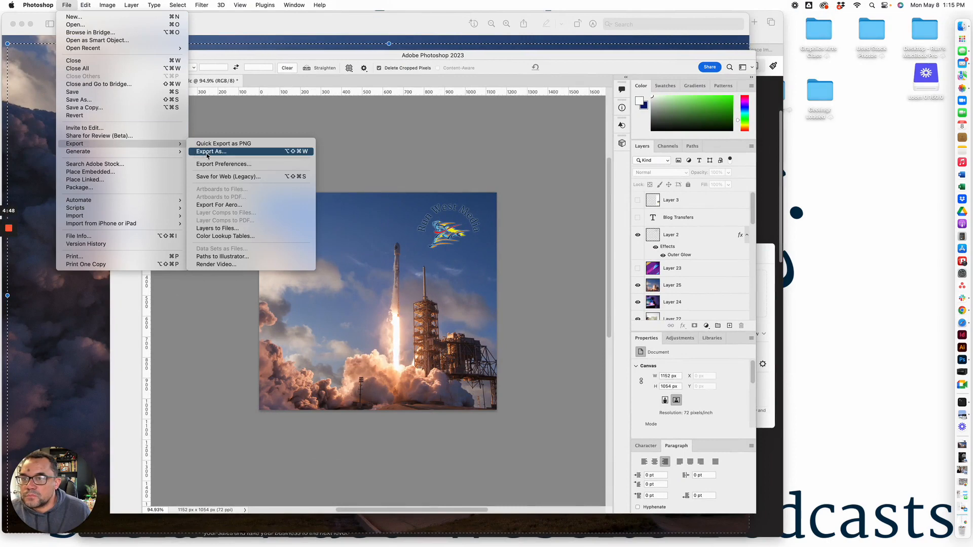
pyautogui.click(207, 152)
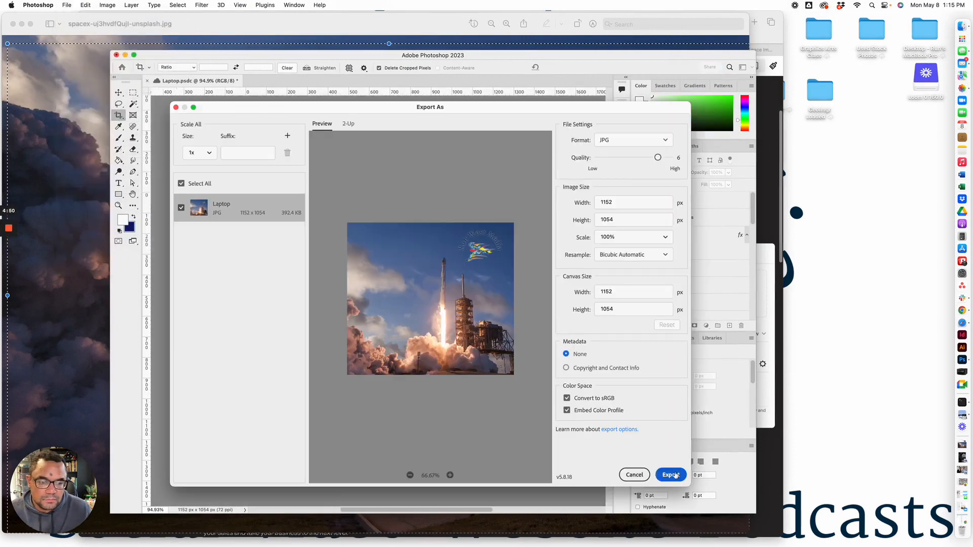
pyautogui.click(675, 475)
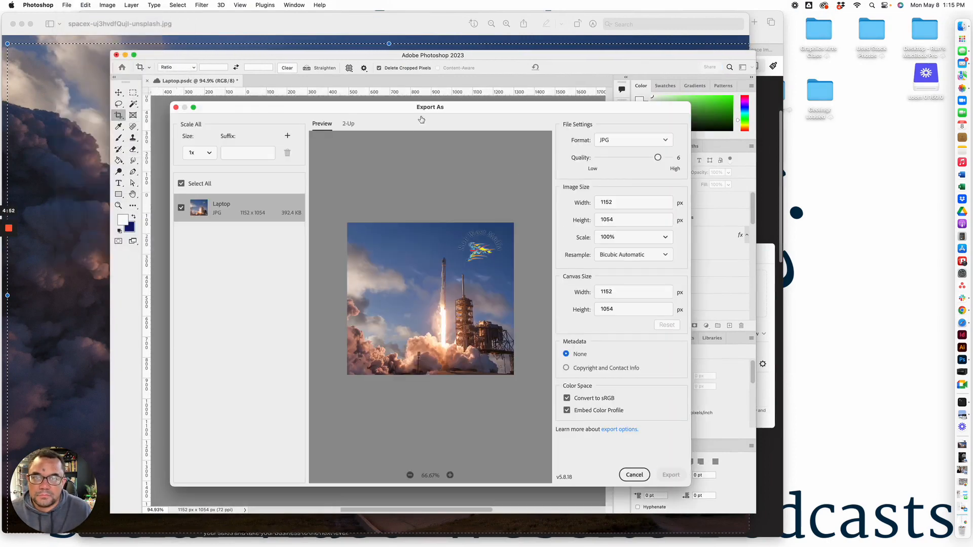
pyautogui.write('Rocket Ship RWM')
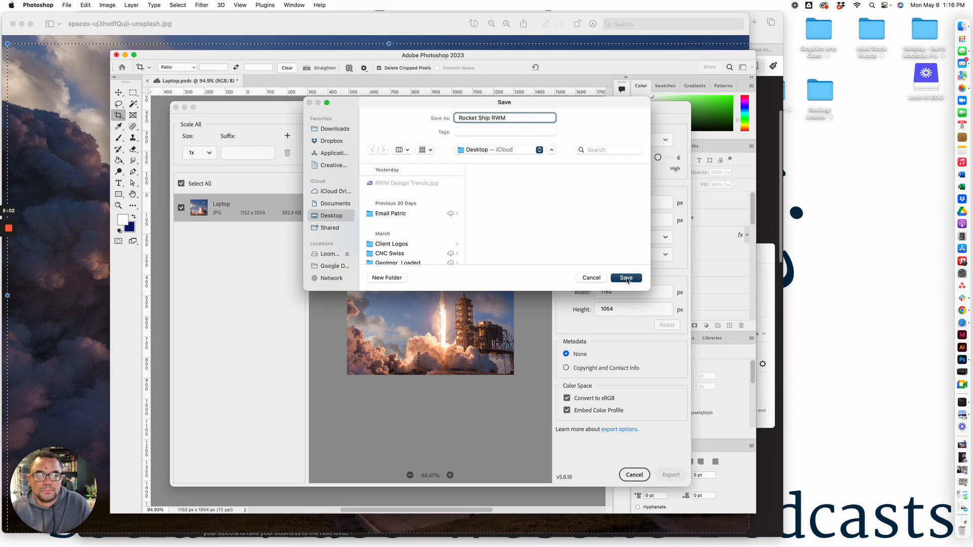
pyautogui.click(627, 278)
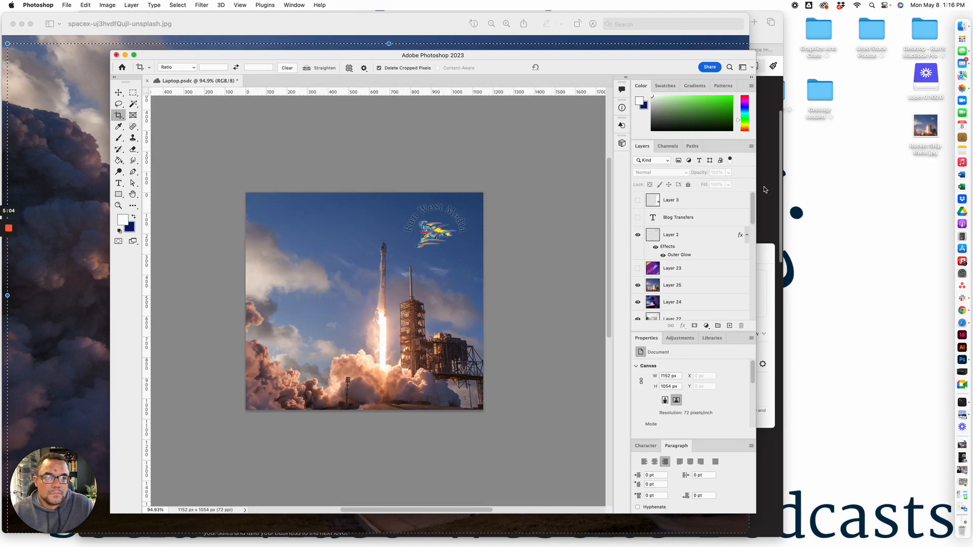
# Switch back to the Squarespace post, add Rocket Ship RWM.jpg from the Desktop to the empty image block and review it
pyautogui.click(765, 189)
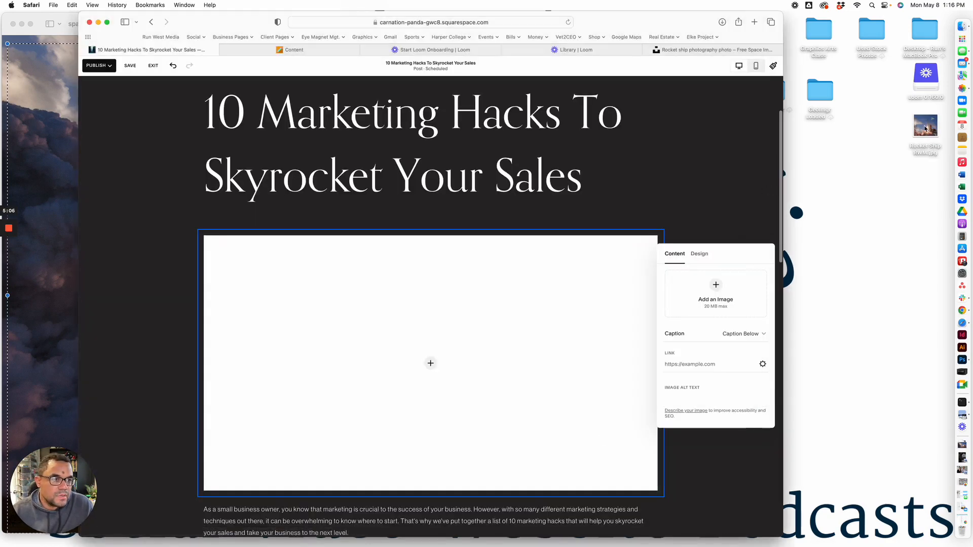
pyautogui.moveTo(925, 128); pyautogui.dragTo(689, 291)
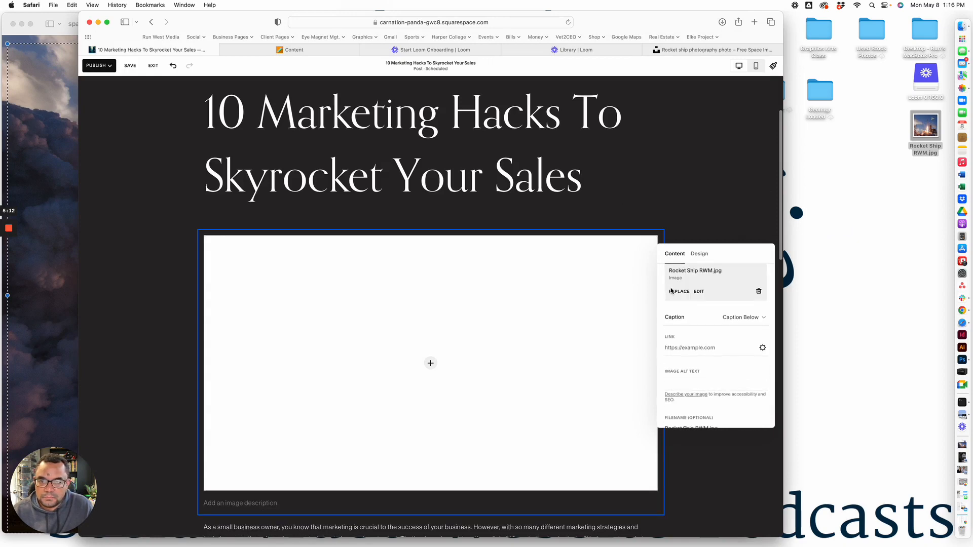
pyautogui.scroll(-2, 604, 345)
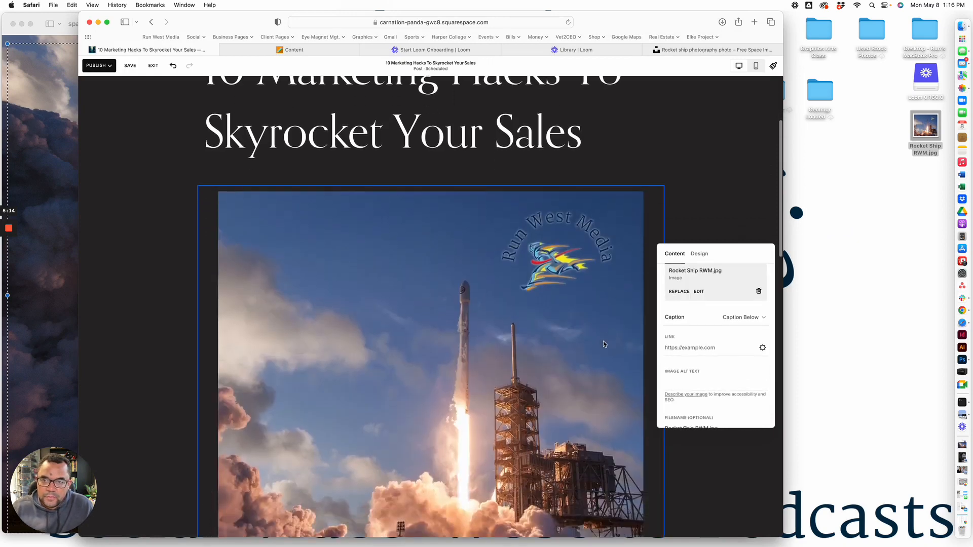
pyautogui.scroll(3, 604, 344)
pyautogui.scroll(-1, 604, 345)
pyautogui.scroll(-10, 603, 341)
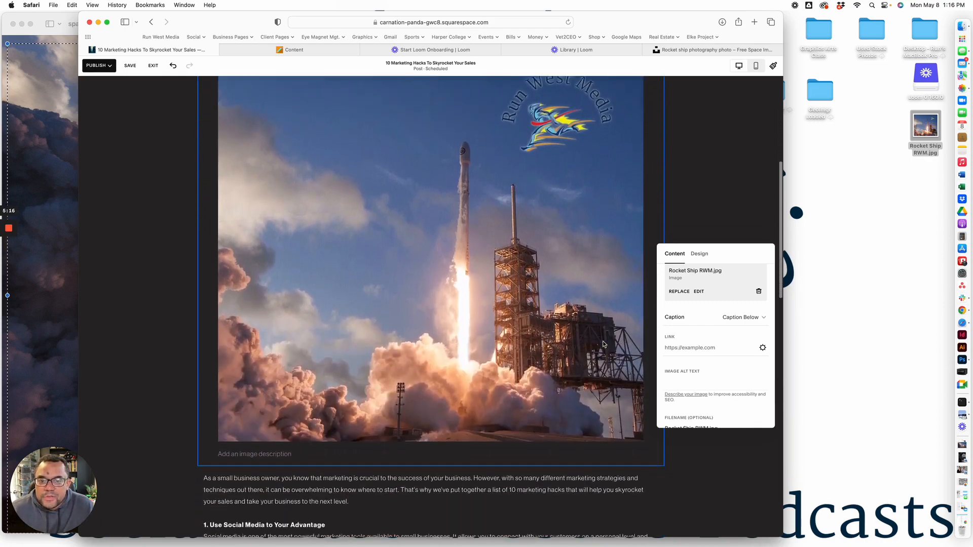
# Bold the fourth numbered heading, Optimize Your Website for Conversions
pyautogui.scroll(-2, 604, 341)
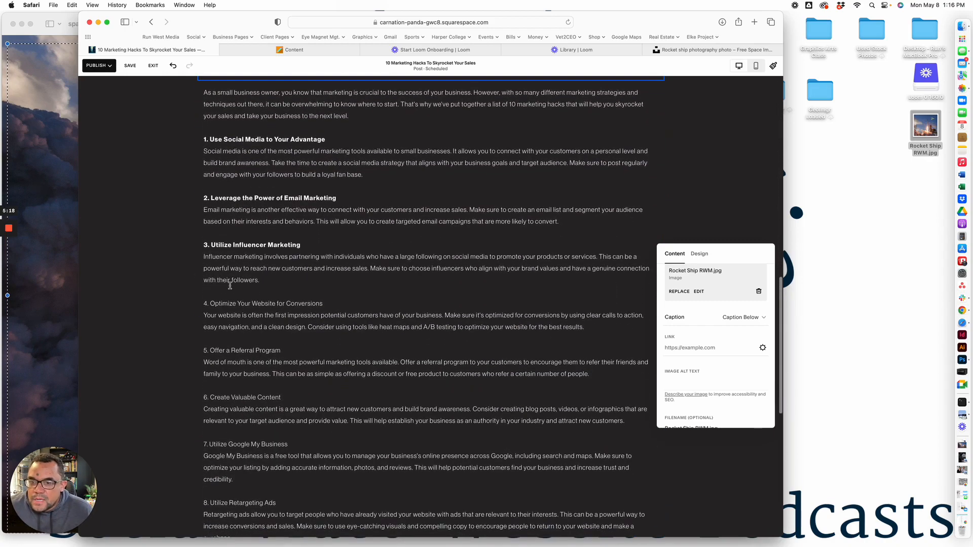
pyautogui.click(289, 305)
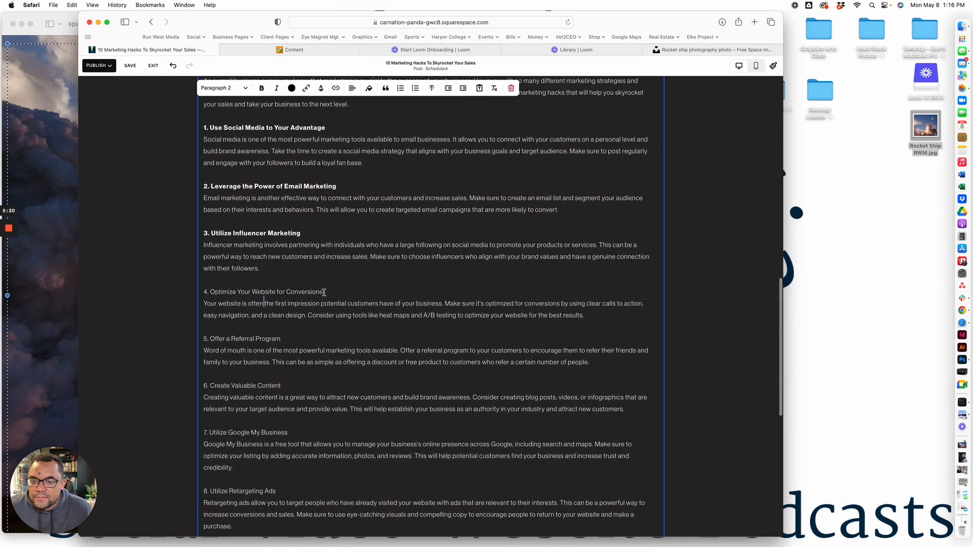
pyautogui.moveTo(324, 292); pyautogui.dragTo(199, 288)
pyautogui.click(261, 89)
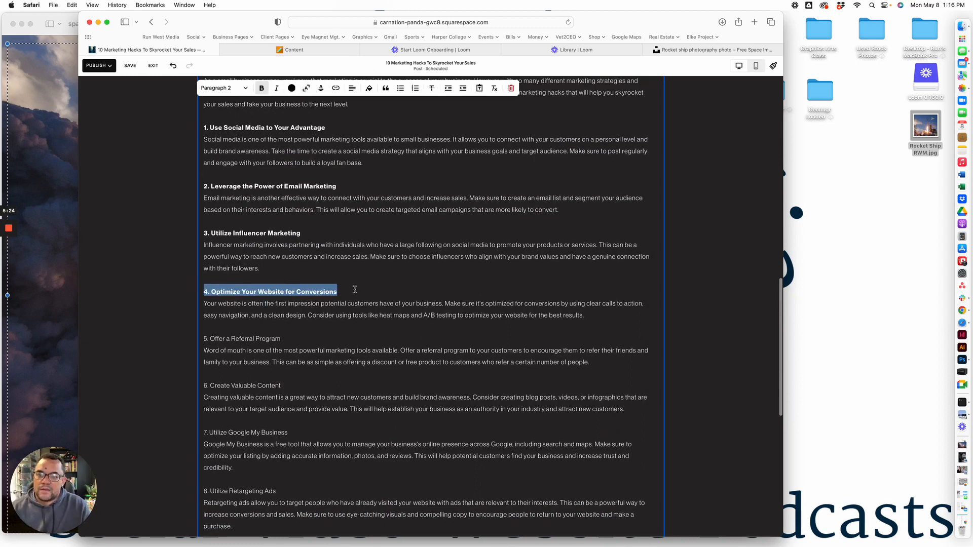
# Insert a button block below the closing paragraph of the post and set its text to Contact Us
pyautogui.scroll(-6, 355, 292)
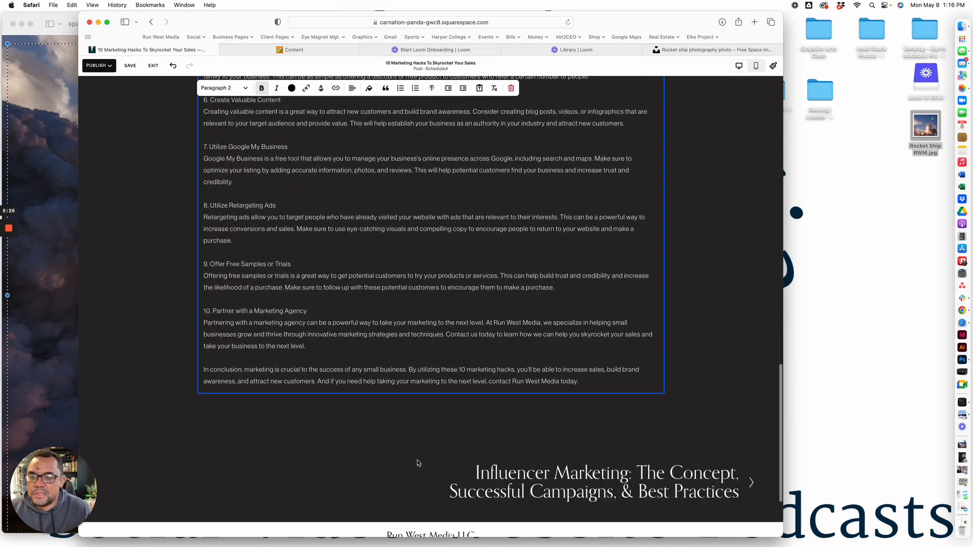
pyautogui.click(419, 463)
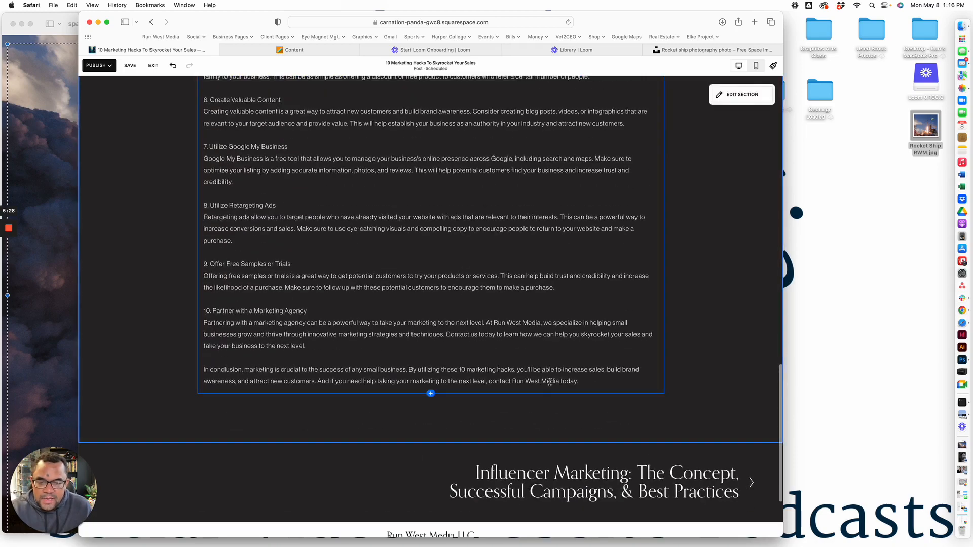
pyautogui.click(430, 394)
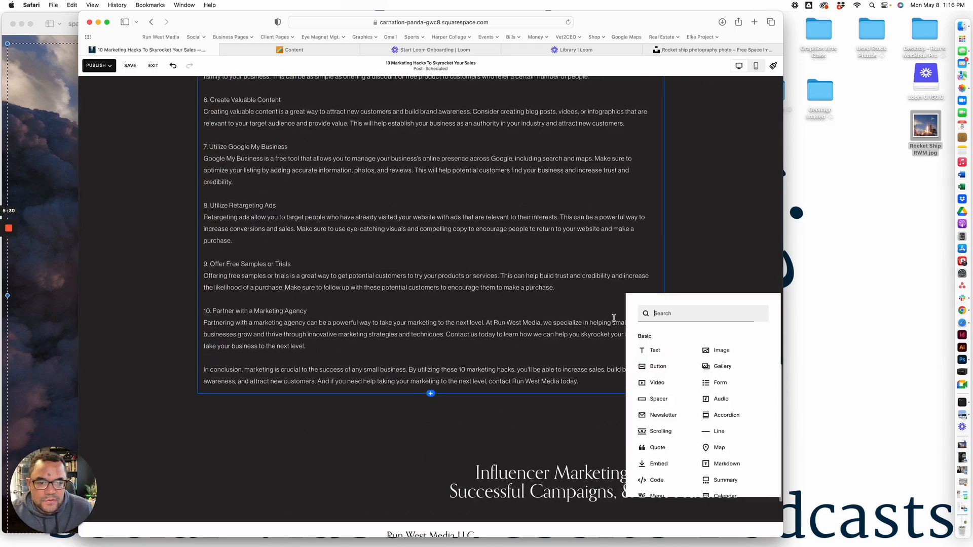
pyautogui.click(656, 367)
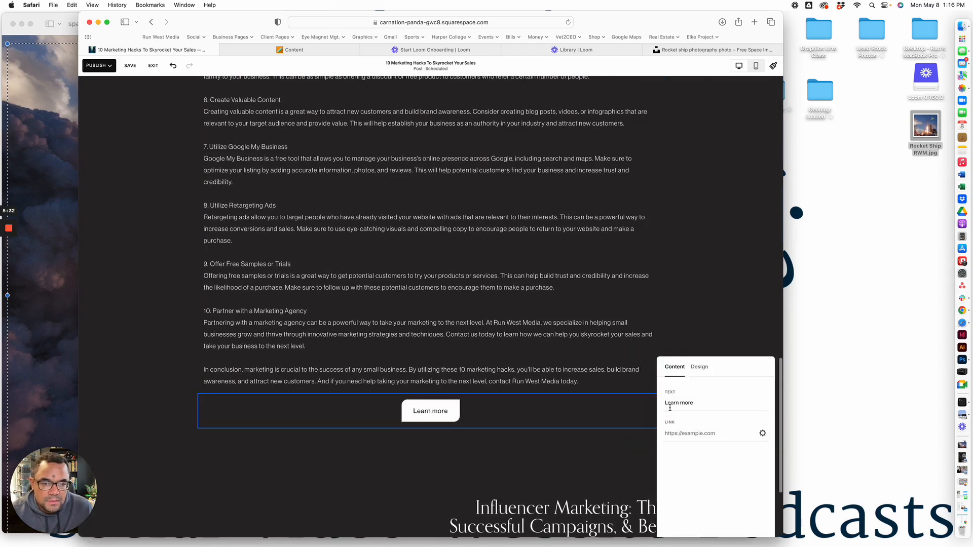
pyautogui.moveTo(692, 404); pyautogui.dragTo(663, 403)
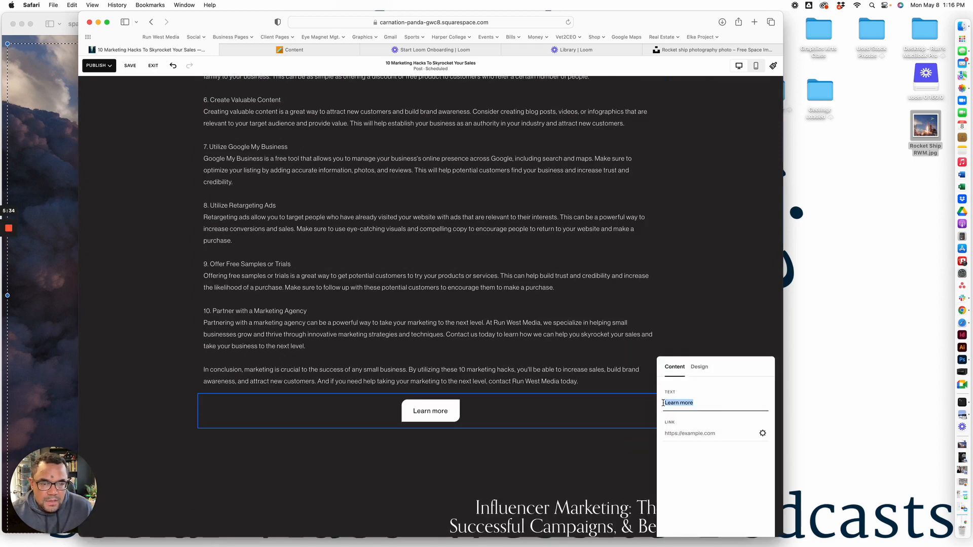
pyautogui.write('Cont')
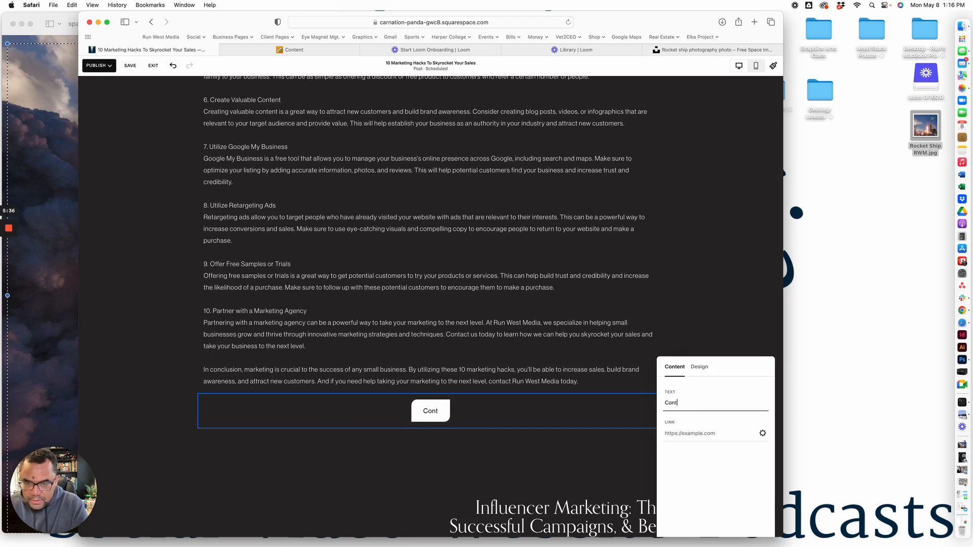
pyautogui.write('act ')
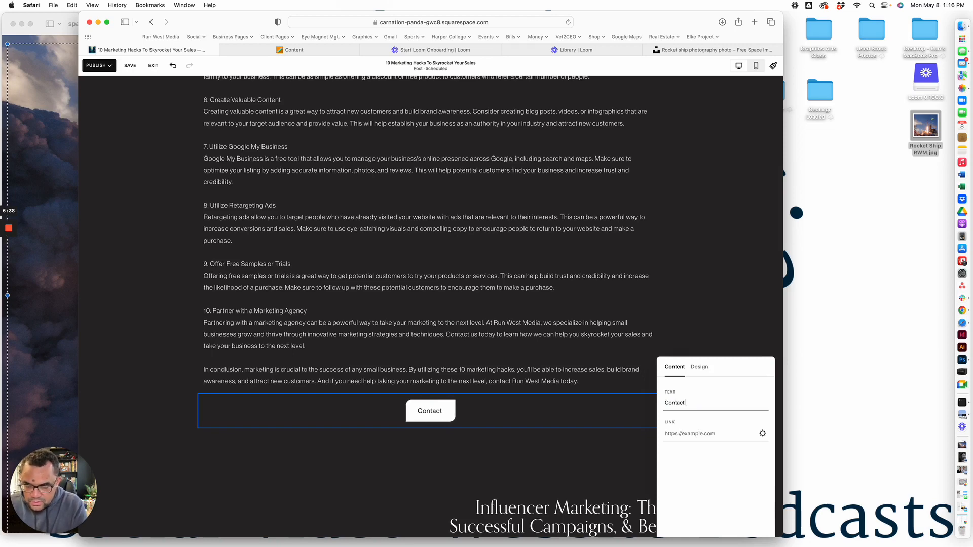
pyautogui.write('Us')
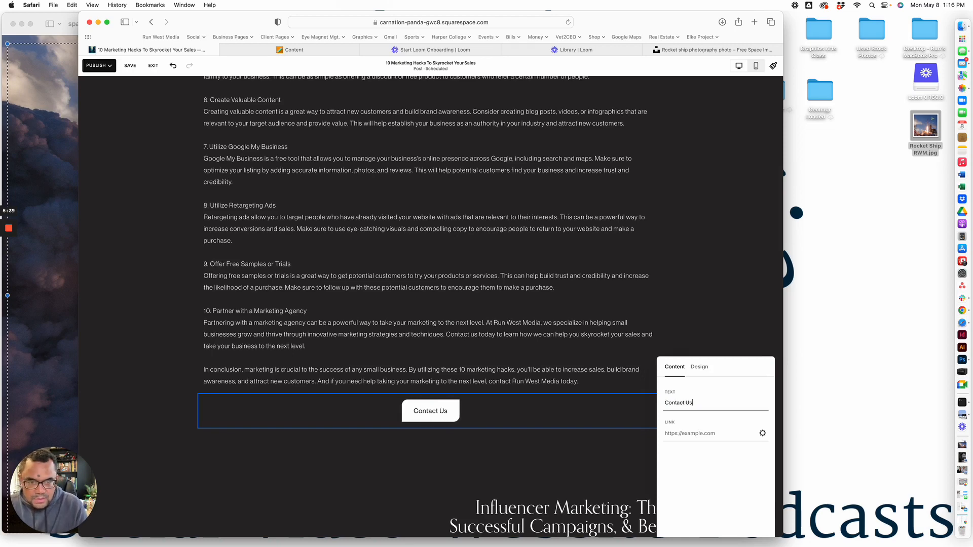
# Link the Contact Us button to the site's Contact Us page, /contact-us
pyautogui.click(675, 434)
pyautogui.write('/con')
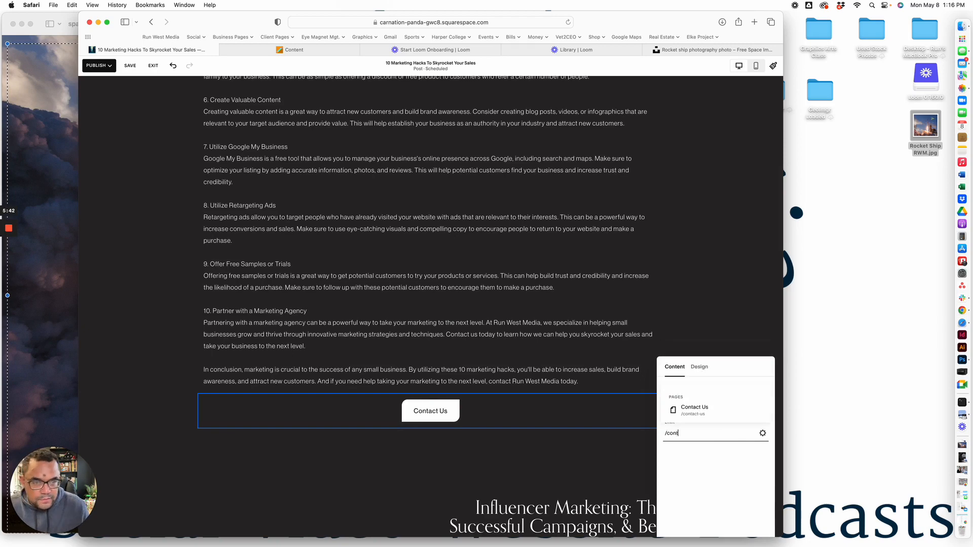
pyautogui.write('t')
pyautogui.click(694, 409)
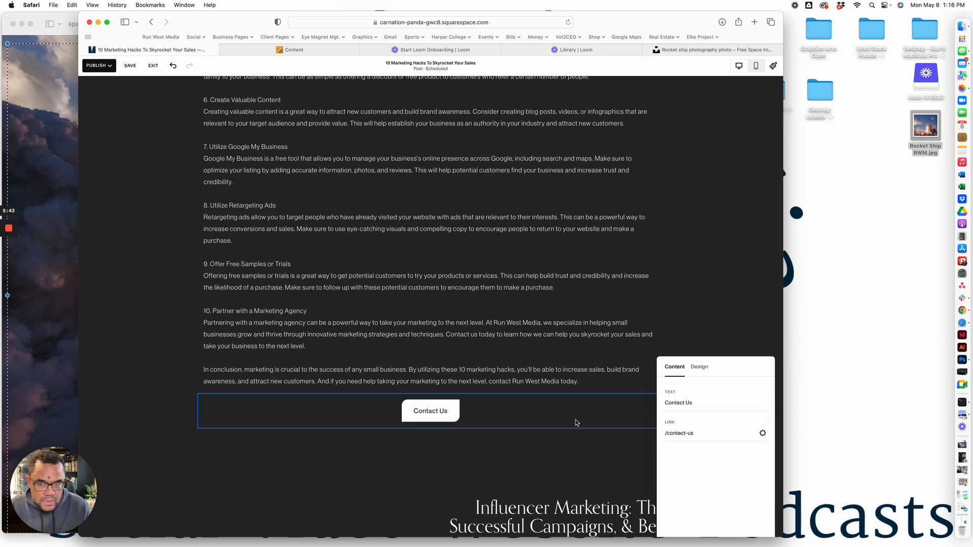
pyautogui.click(517, 450)
# Insert a second button block below the Contact Us button and set its text to News Home
pyautogui.click(430, 429)
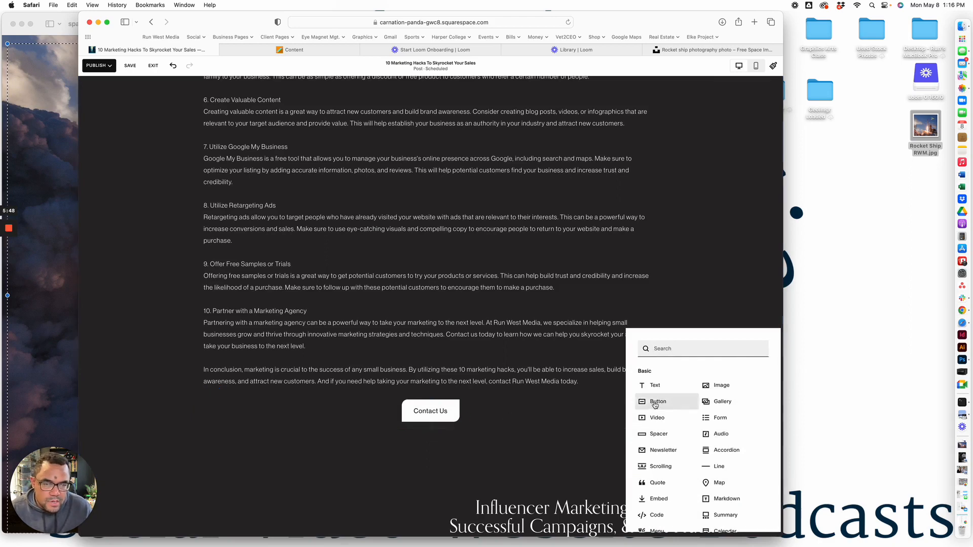
pyautogui.click(652, 406)
pyautogui.moveTo(699, 403); pyautogui.dragTo(662, 400)
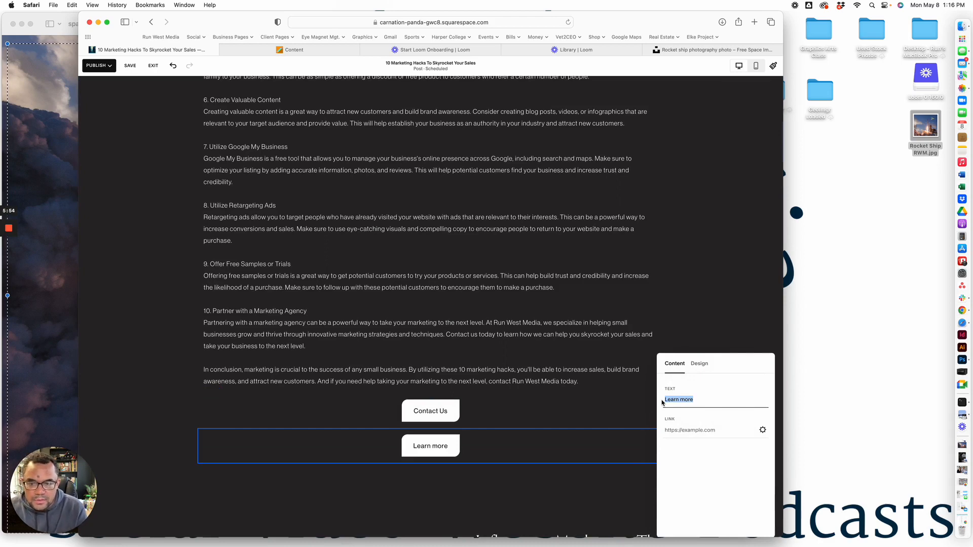
pyautogui.write('New ')
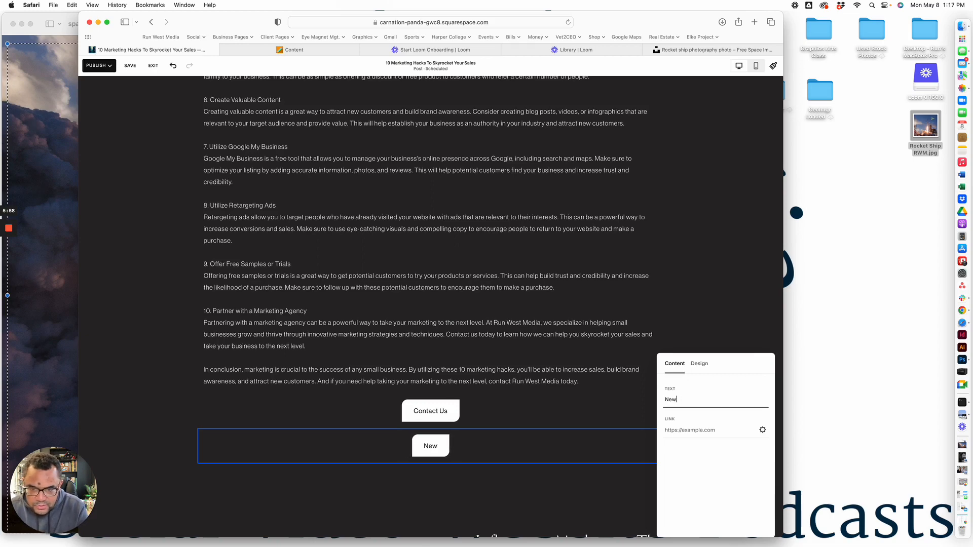
pyautogui.write('s Home')
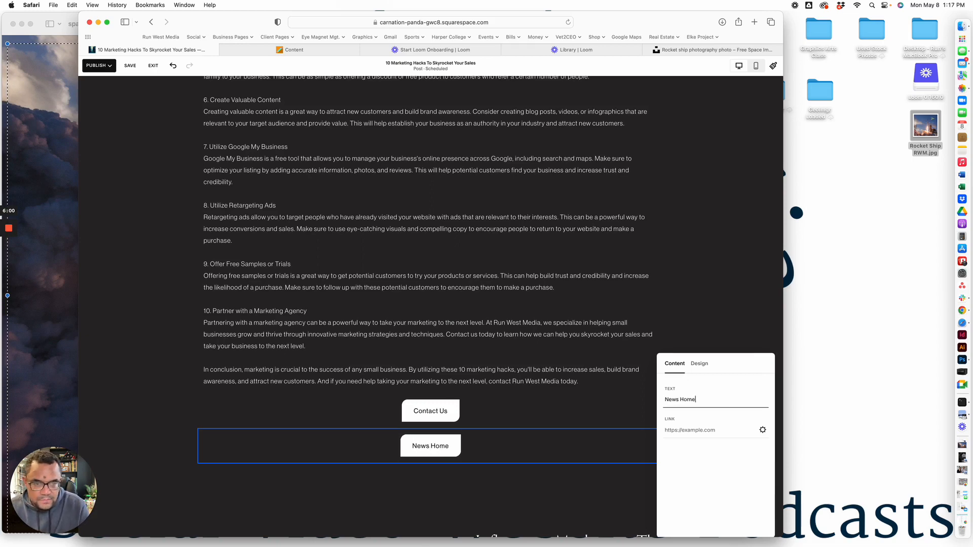
# Link the News Home button to the site's News page, /video
pyautogui.click(695, 432)
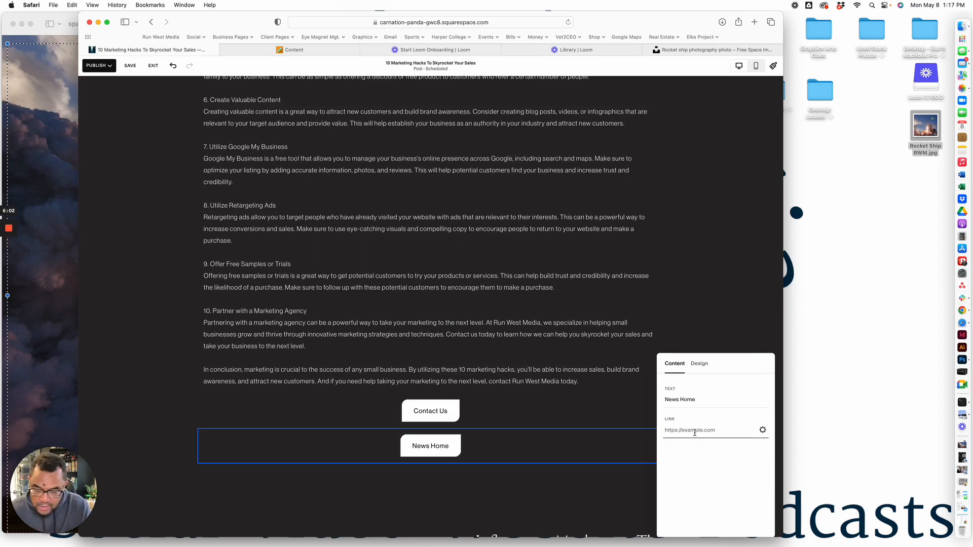
pyautogui.write('/video')
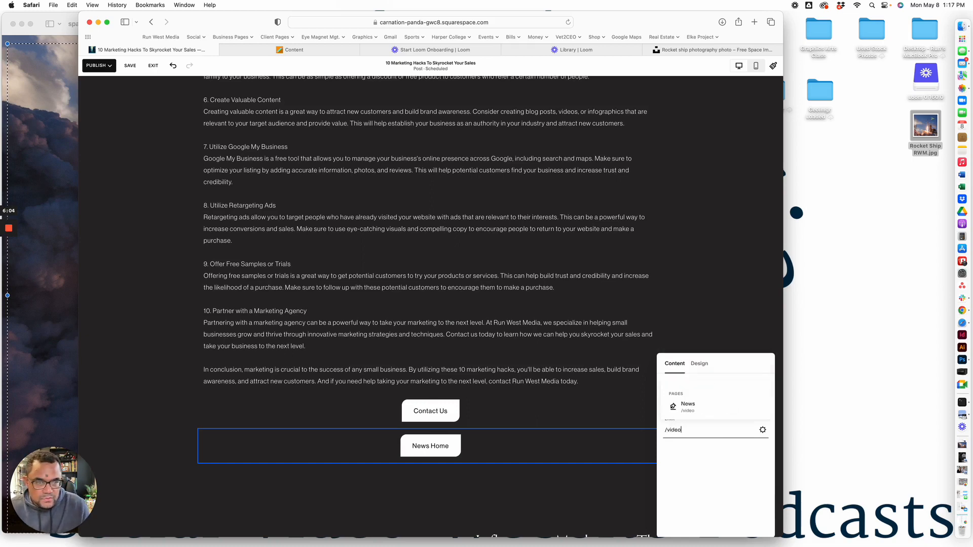
pyautogui.click(689, 406)
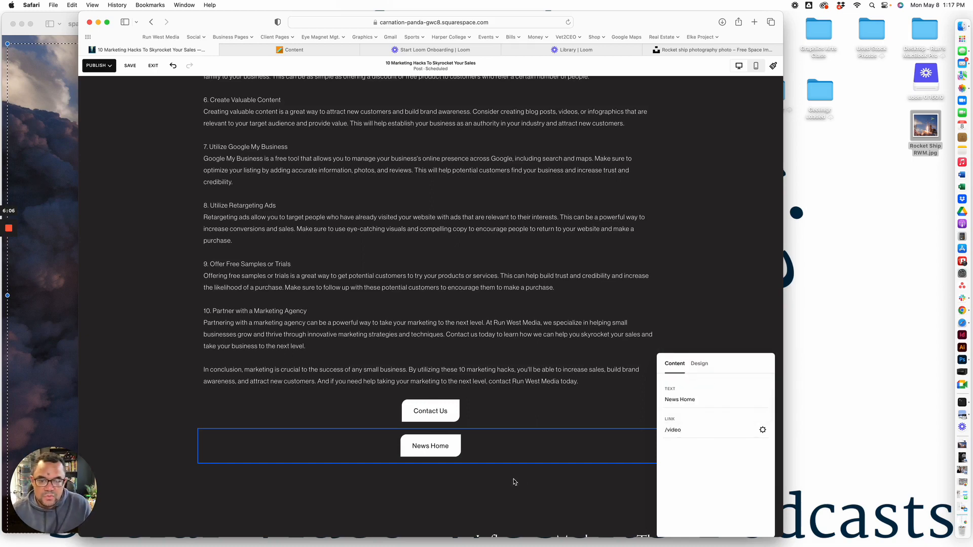
pyautogui.click(514, 482)
pyautogui.moveTo(509, 436); pyautogui.dragTo(661, 419)
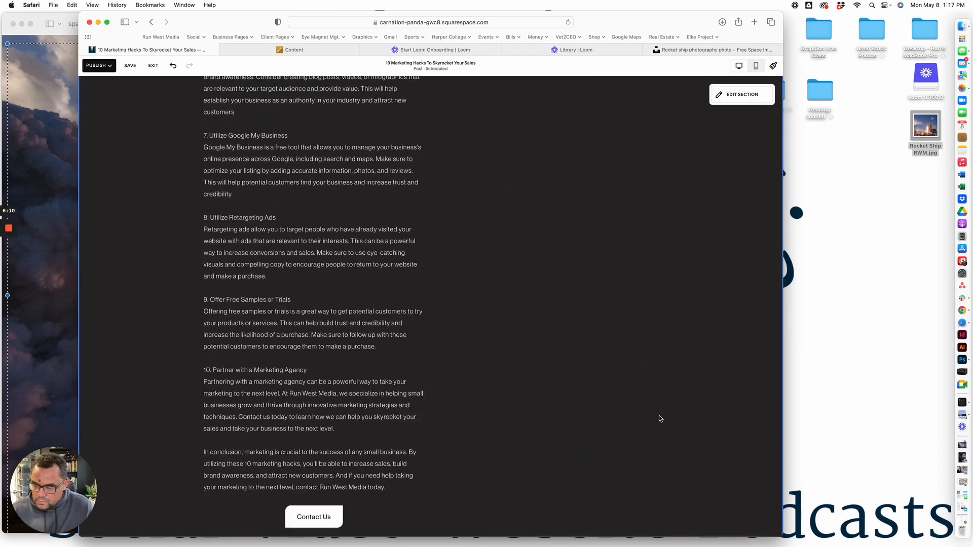
pyautogui.press('super+z')
pyautogui.scroll(3, 588, 443)
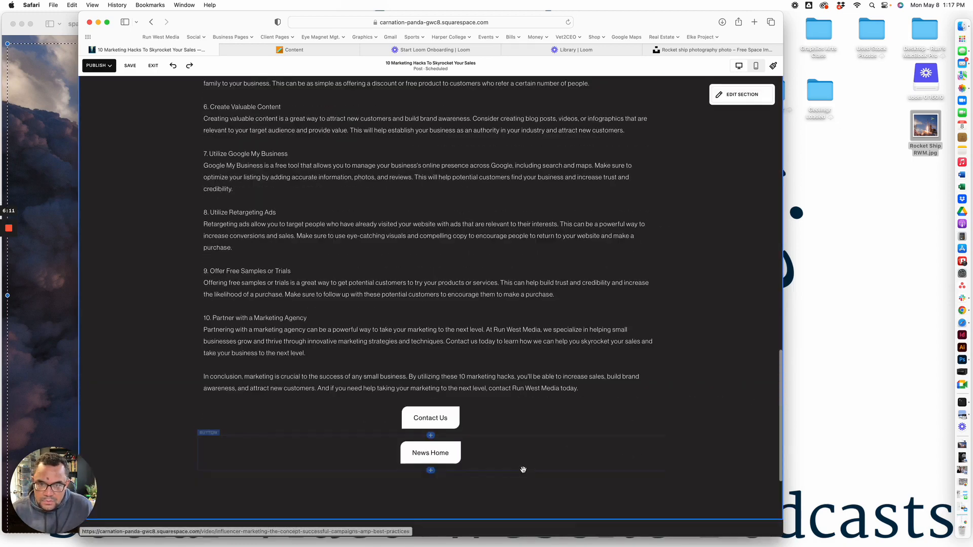
# Move the News Home button into the same row as Contact Us, to the right of it
pyautogui.click(466, 450)
pyautogui.moveTo(478, 441); pyautogui.dragTo(532, 423)
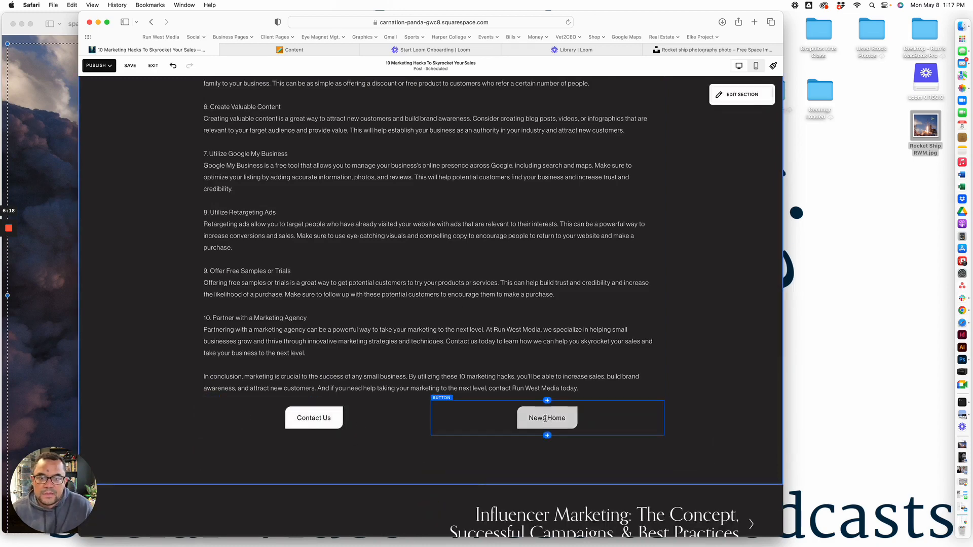
# Bold the tenth numbered heading, Partner with a Marketing Agency
pyautogui.scroll(3, 315, 405)
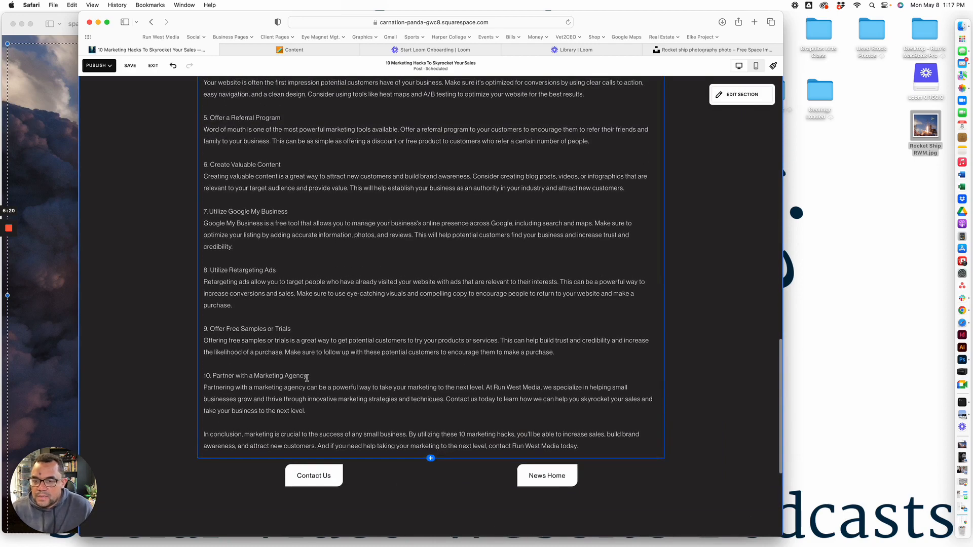
pyautogui.click(306, 378)
pyautogui.moveTo(307, 378); pyautogui.dragTo(203, 375)
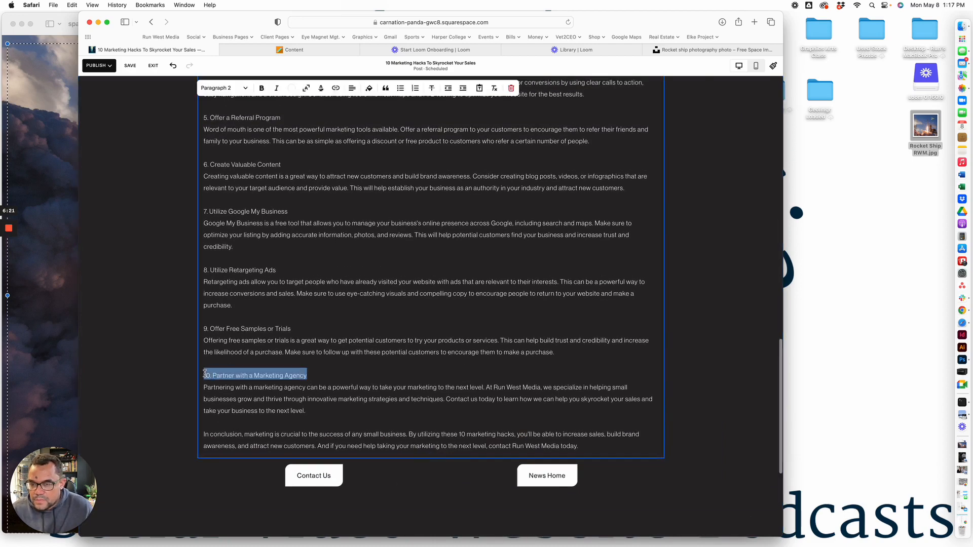
pyautogui.click(268, 93)
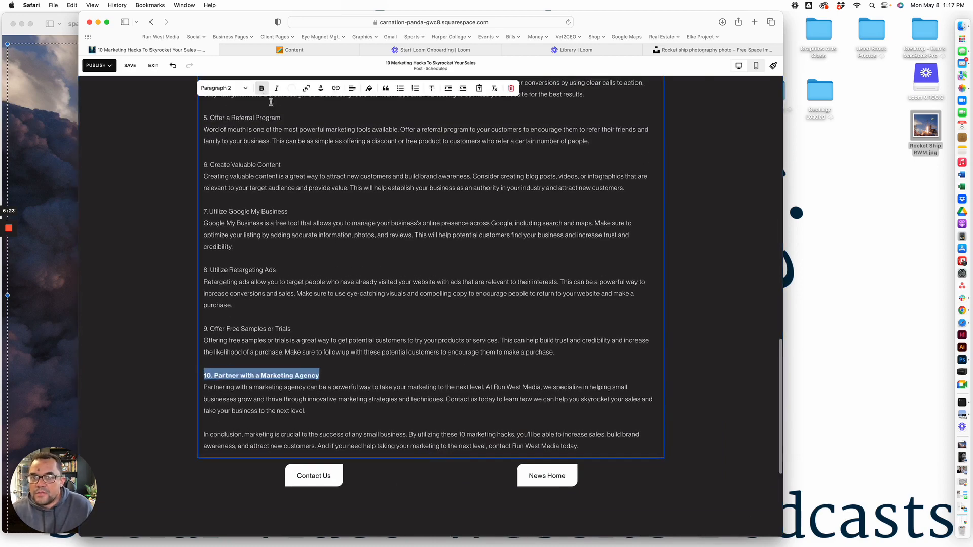
# Open the blog post's settings and add Rocket Ship RWM.jpg from the Desktop as the featured image
pyautogui.click(434, 65)
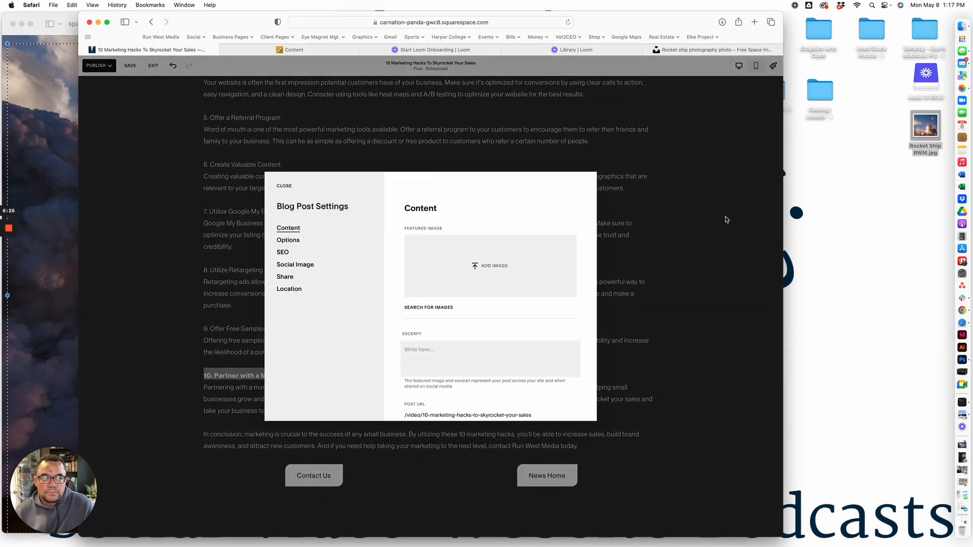
pyautogui.moveTo(917, 136); pyautogui.dragTo(495, 262)
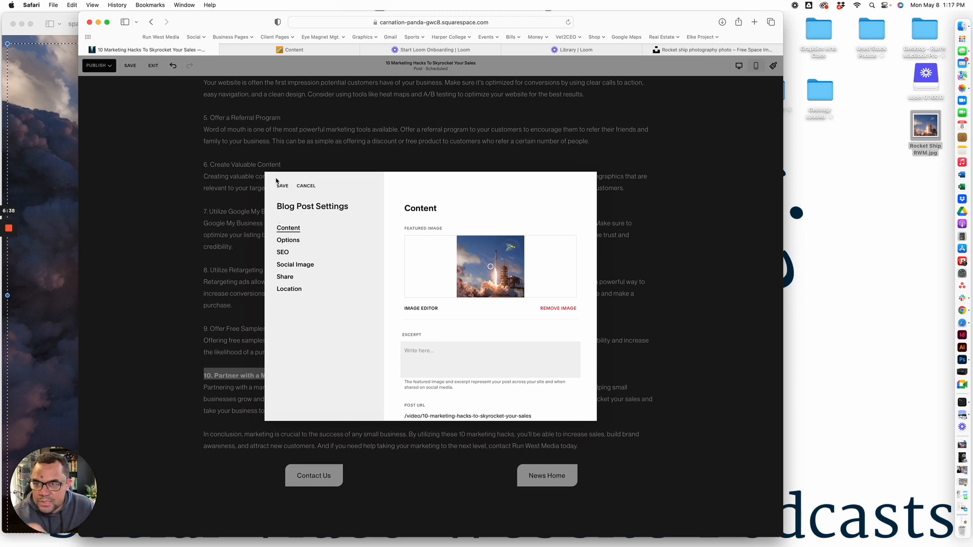
# Add the existing tags marketing and marketing strategy in the blog post's options
pyautogui.click(290, 240)
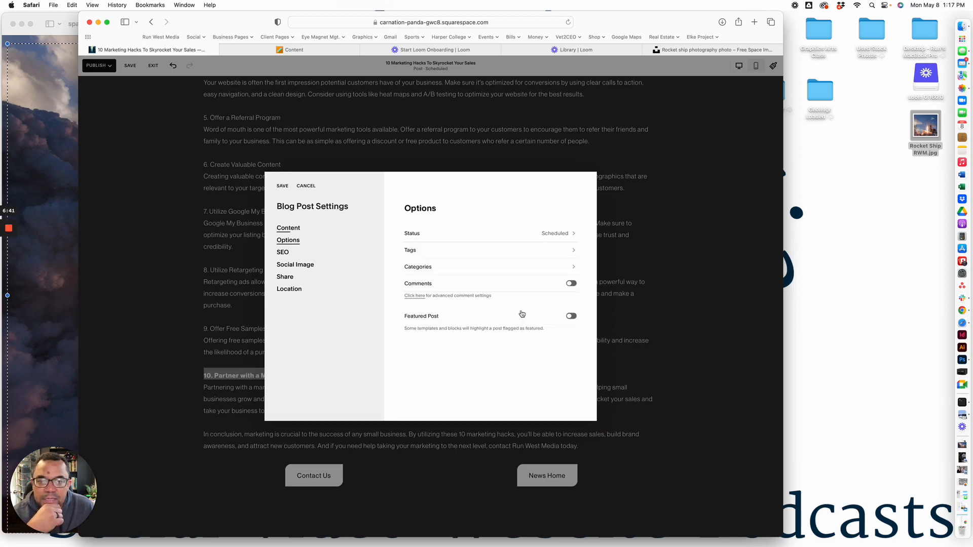
pyautogui.click(449, 253)
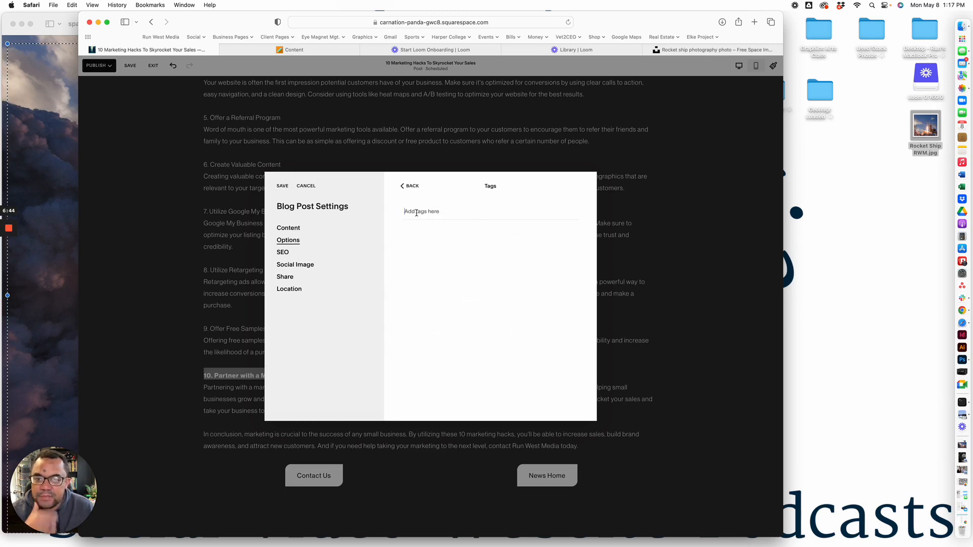
pyautogui.write('marke')
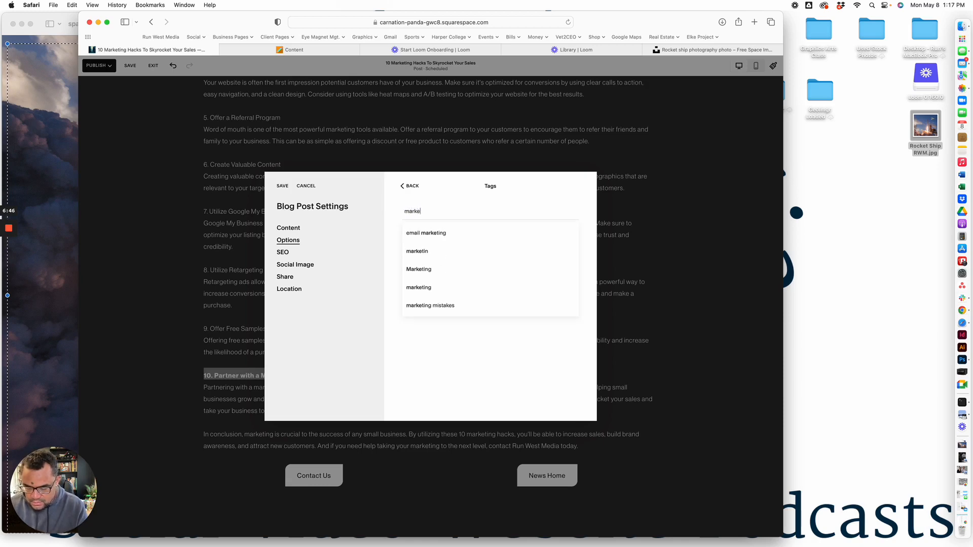
pyautogui.write('ting')
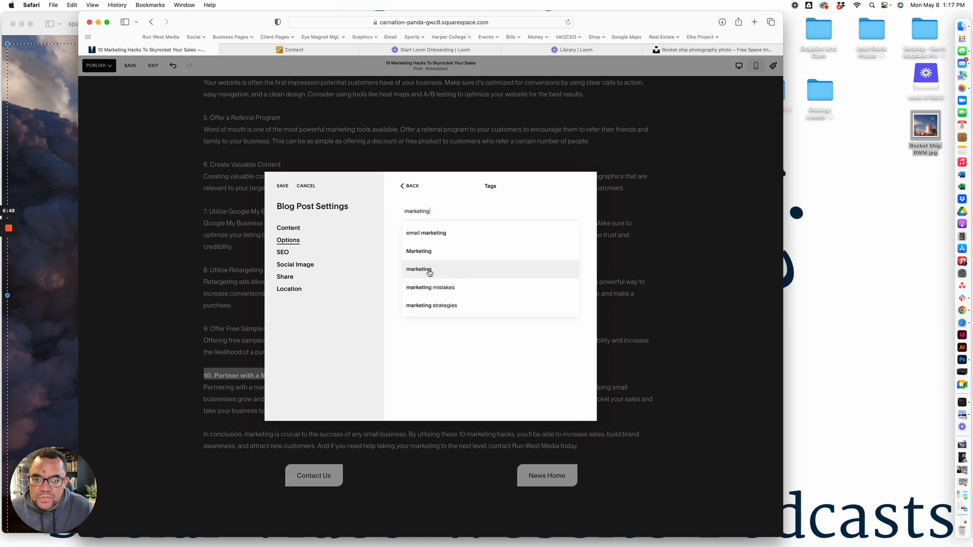
pyautogui.click(452, 272)
pyautogui.write('marke')
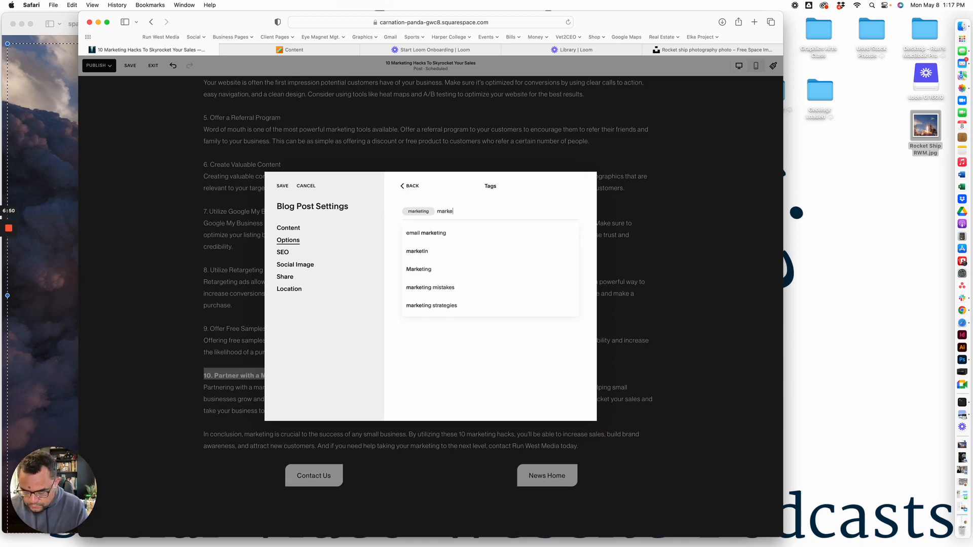
pyautogui.write('ting strag')
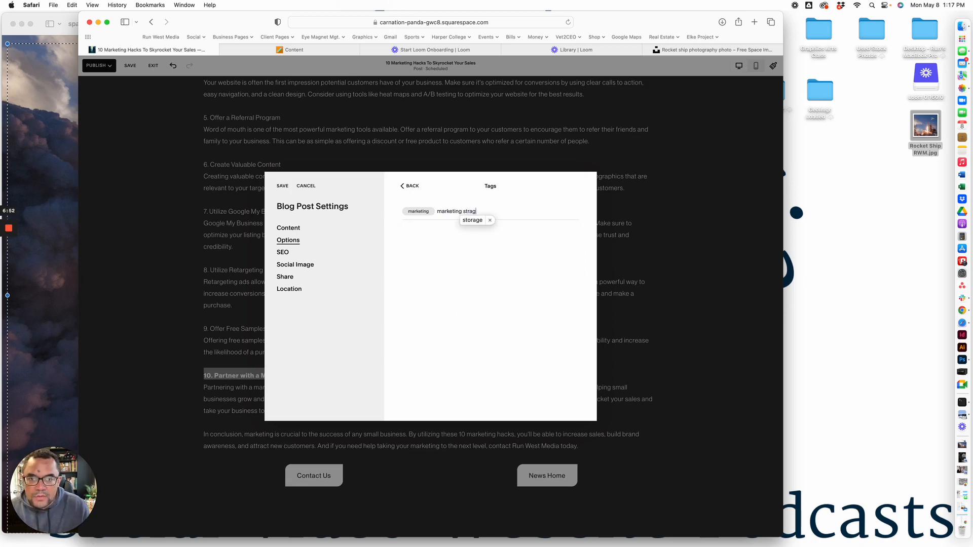
pyautogui.press('BackSpace')
pyautogui.press('BackSpace')
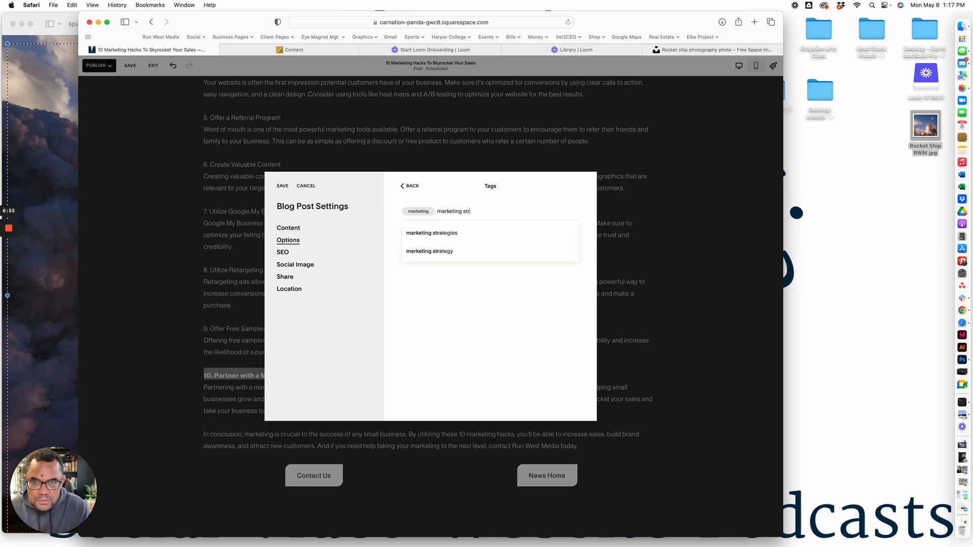
pyautogui.click(449, 251)
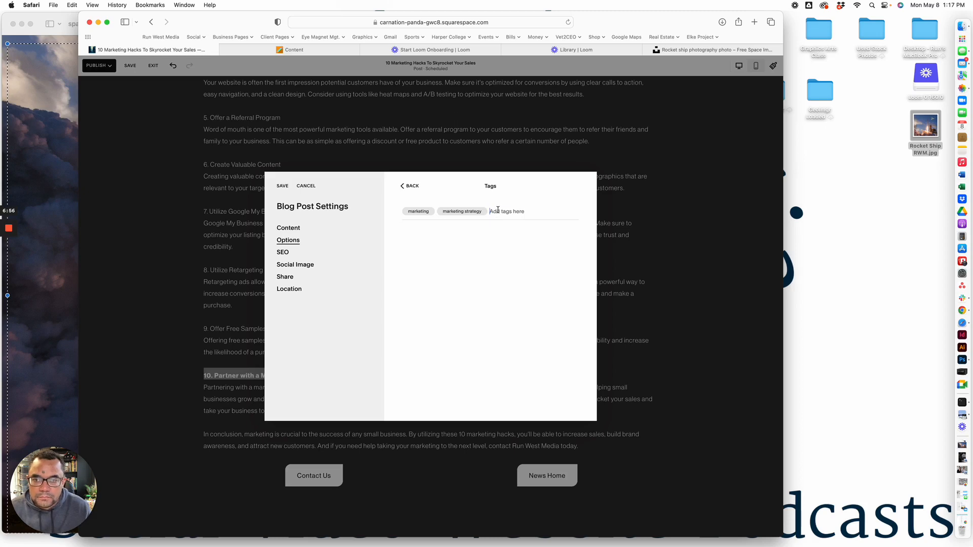
# Add the tags google, SEO and content to the blog post
pyautogui.write('google')
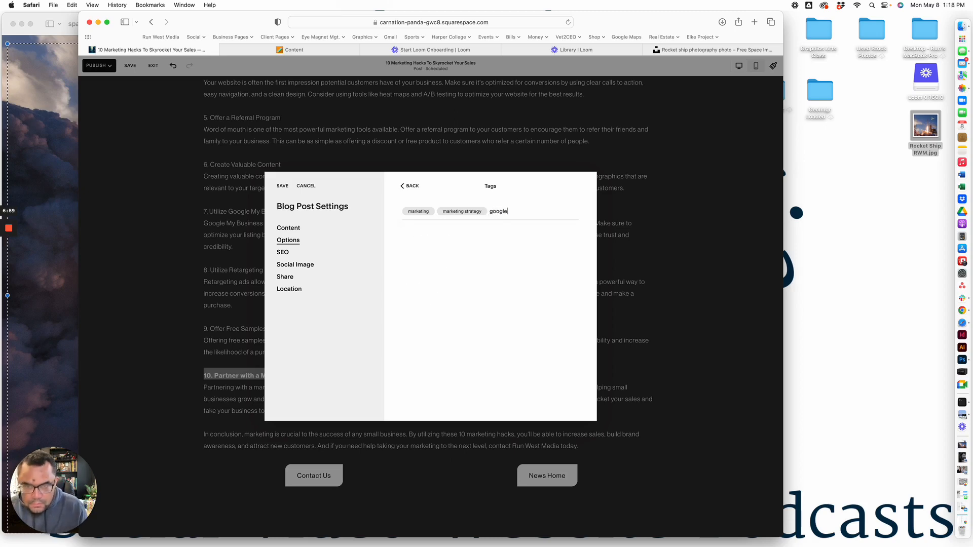
pyautogui.press('Return')
pyautogui.write('SEO')
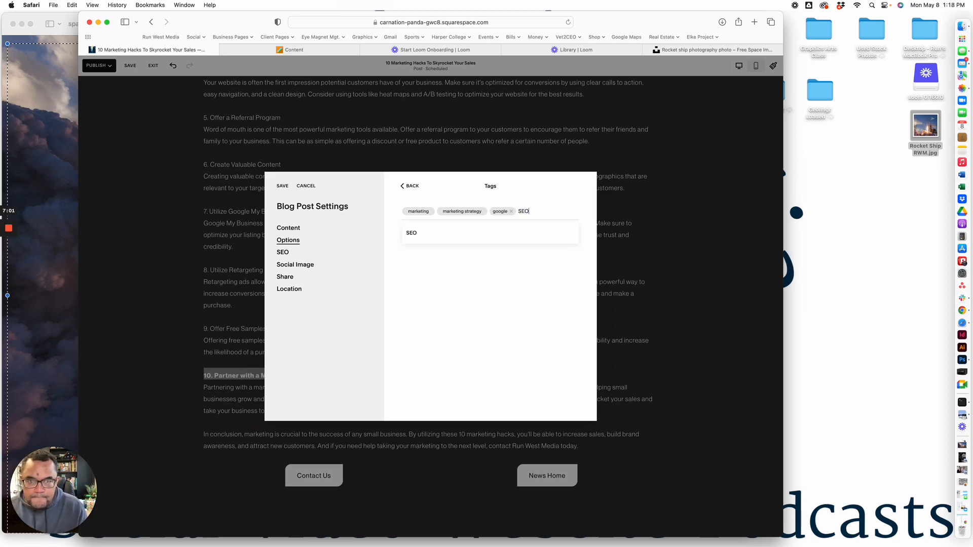
pyautogui.press('Return')
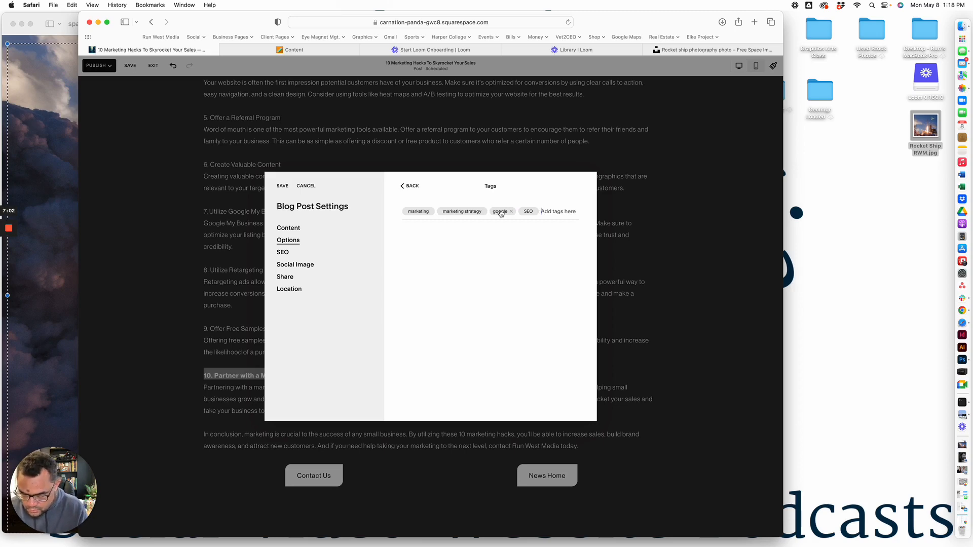
pyautogui.write('content')
pyautogui.press('Return')
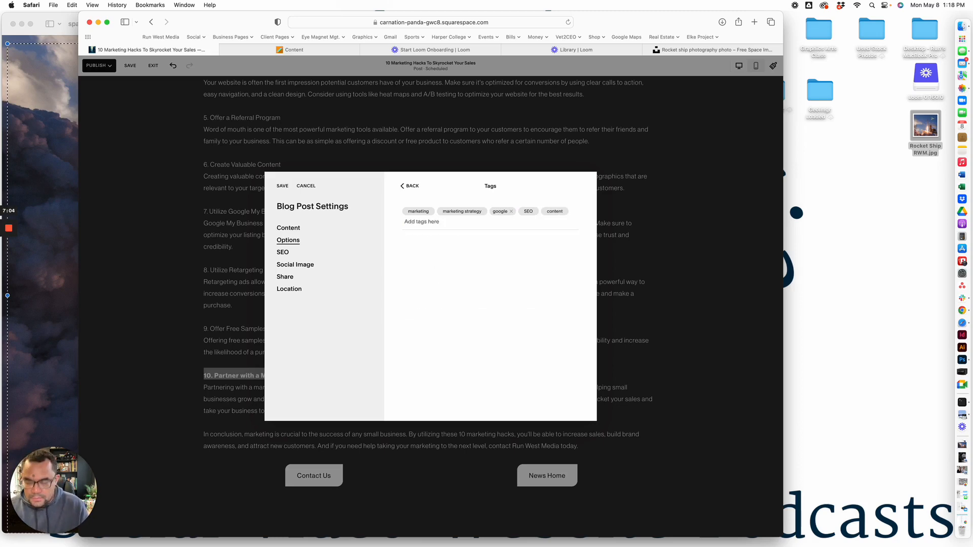
# Add the existing tag connect creator to the blog post and save the post settings
pyautogui.write('conent')
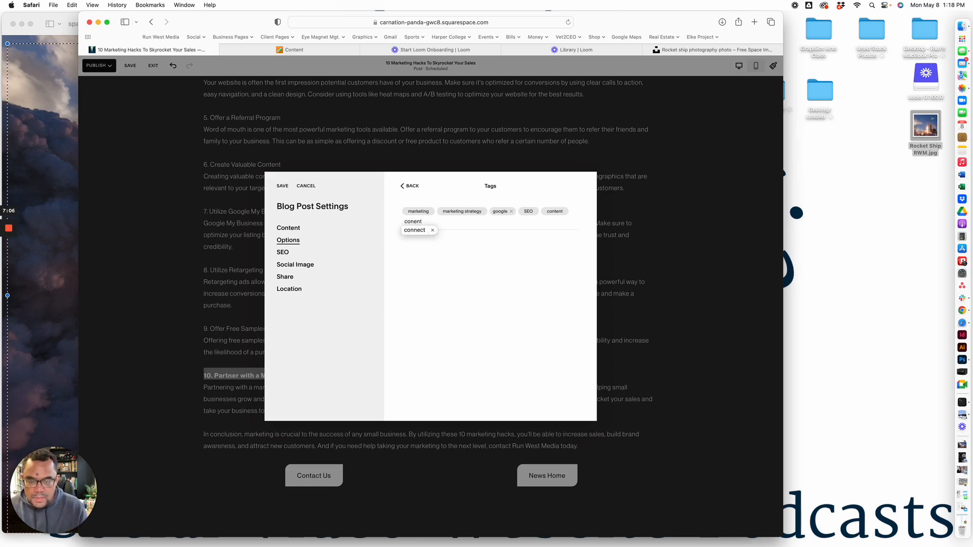
pyautogui.press('BackSpace')
pyautogui.press('BackSpace')
pyautogui.press('BackSpace')
pyautogui.press('BackSpace')
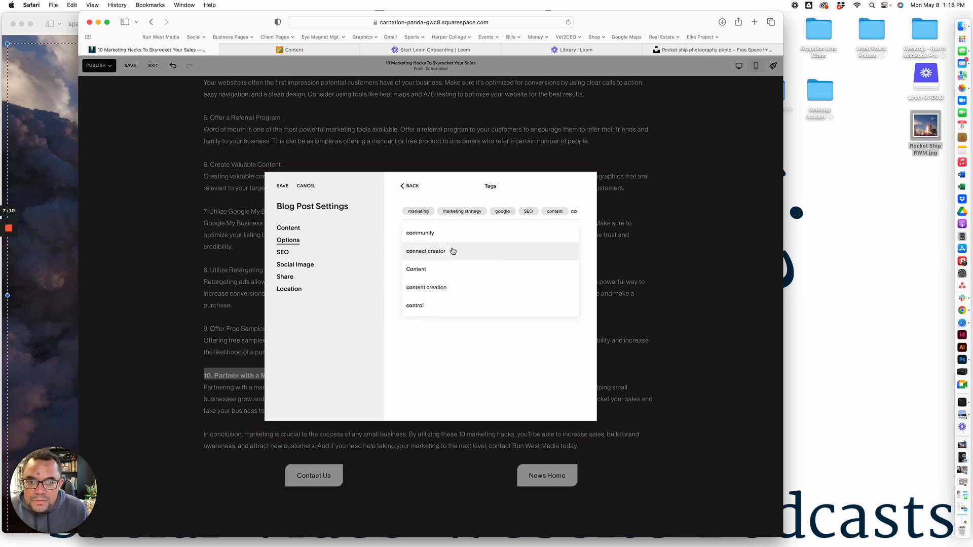
pyautogui.click(437, 252)
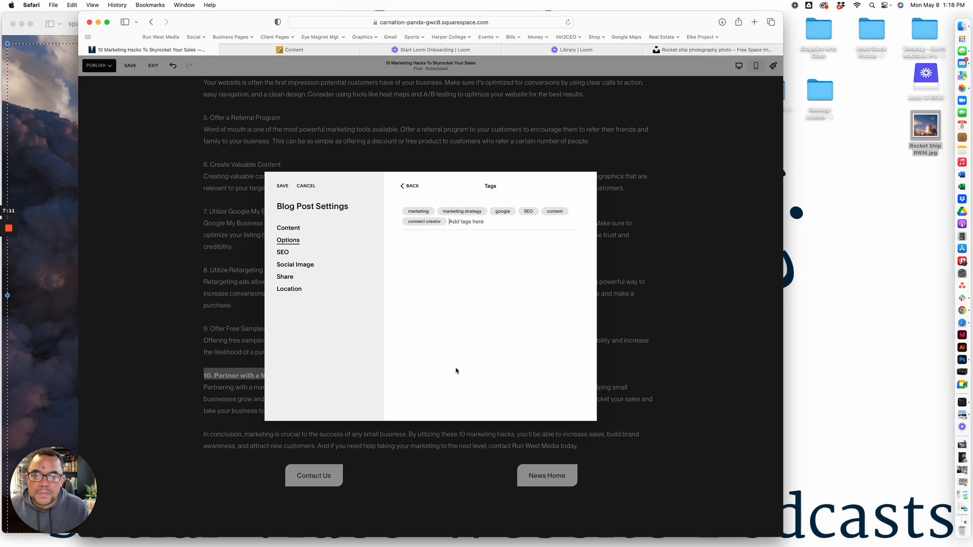
pyautogui.click(282, 187)
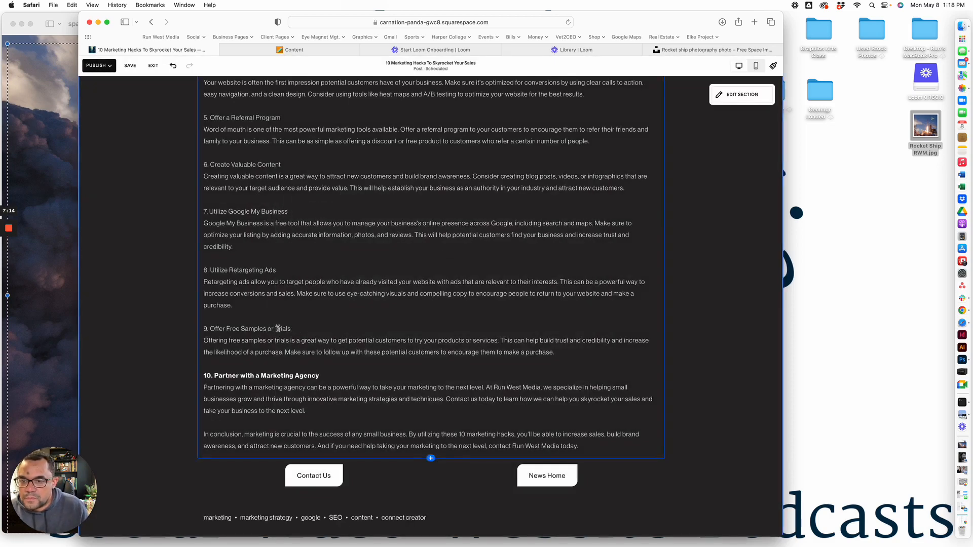
# Bold the numbered headings 9, 8, 7, 6 and 5, from Offer Free Samples or Trials up to Offer a Referral Program
pyautogui.tripleClick(278, 329)
pyautogui.click(262, 88)
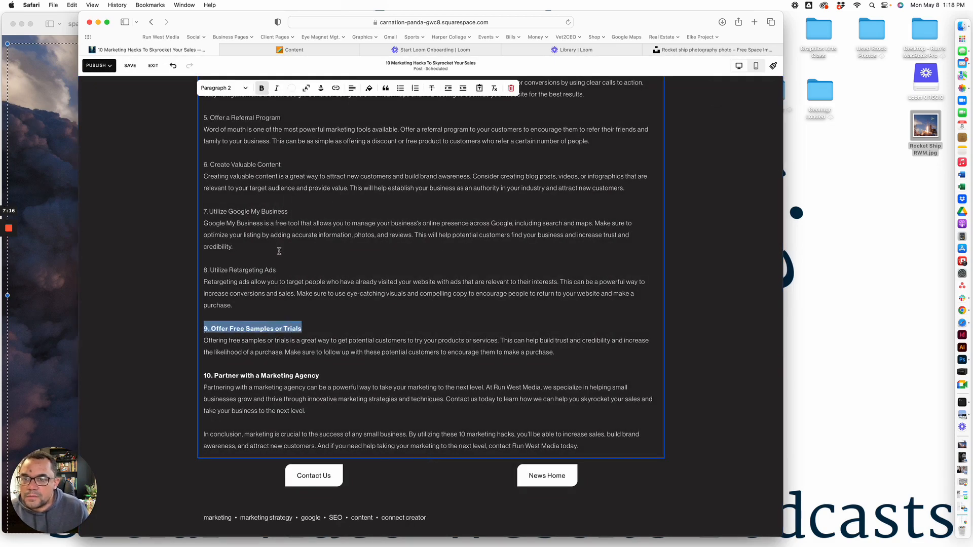
pyautogui.tripleClick(282, 269)
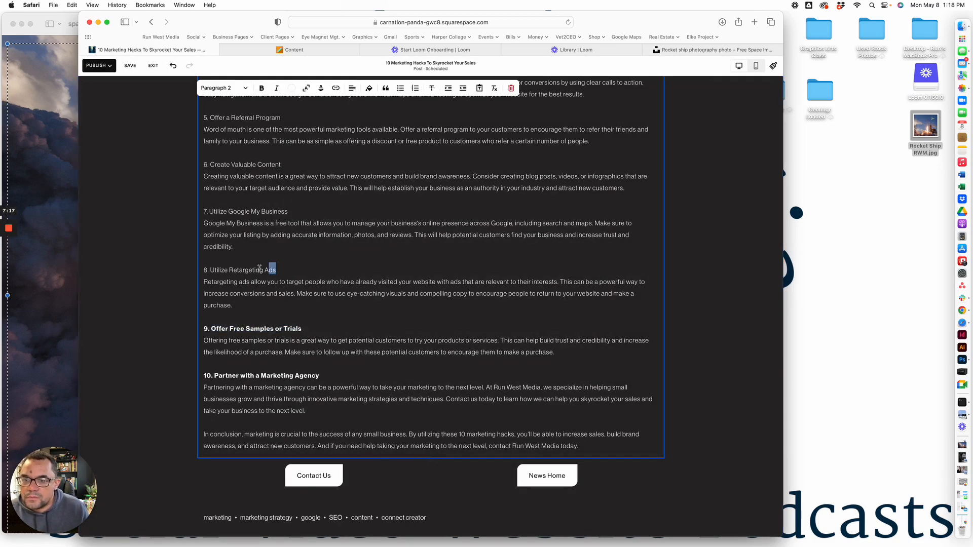
pyautogui.click(261, 89)
pyautogui.moveTo(292, 211); pyautogui.dragTo(205, 212)
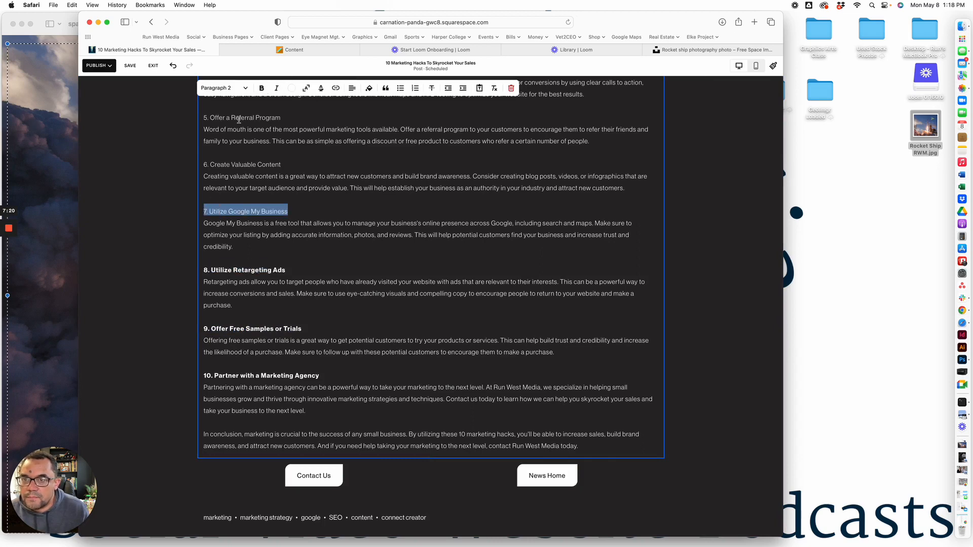
pyautogui.click(262, 88)
pyautogui.moveTo(282, 164); pyautogui.dragTo(201, 156)
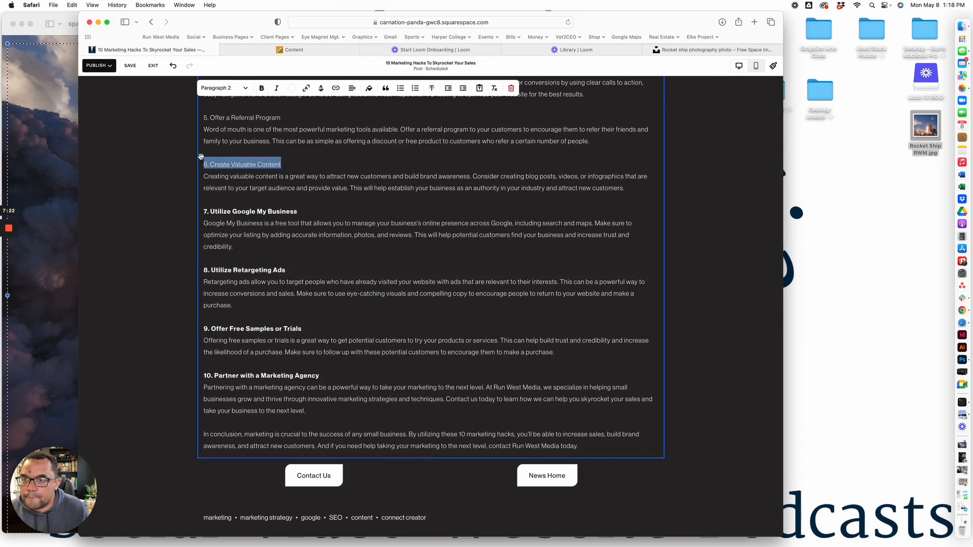
pyautogui.click(261, 88)
pyautogui.moveTo(281, 117); pyautogui.dragTo(201, 116)
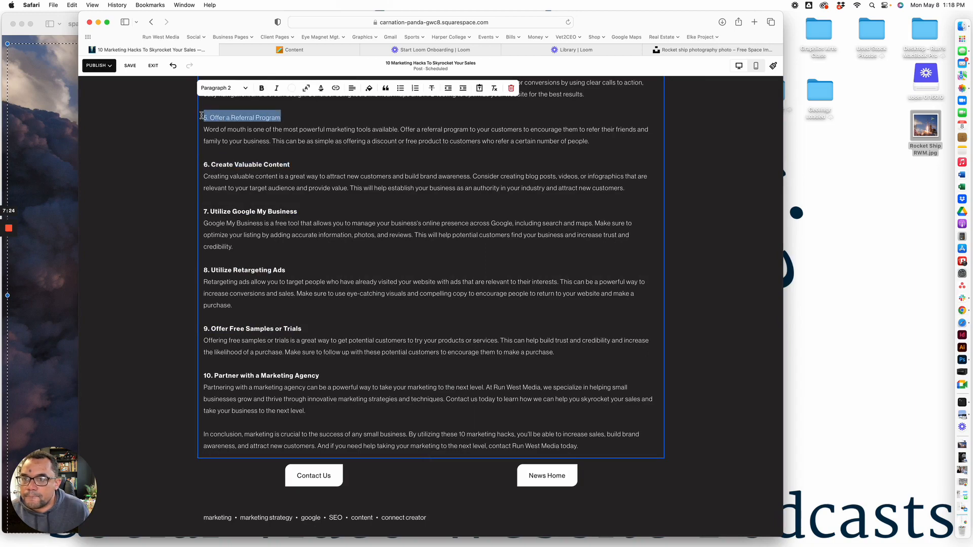
pyautogui.click(261, 88)
pyautogui.scroll(15, 369, 224)
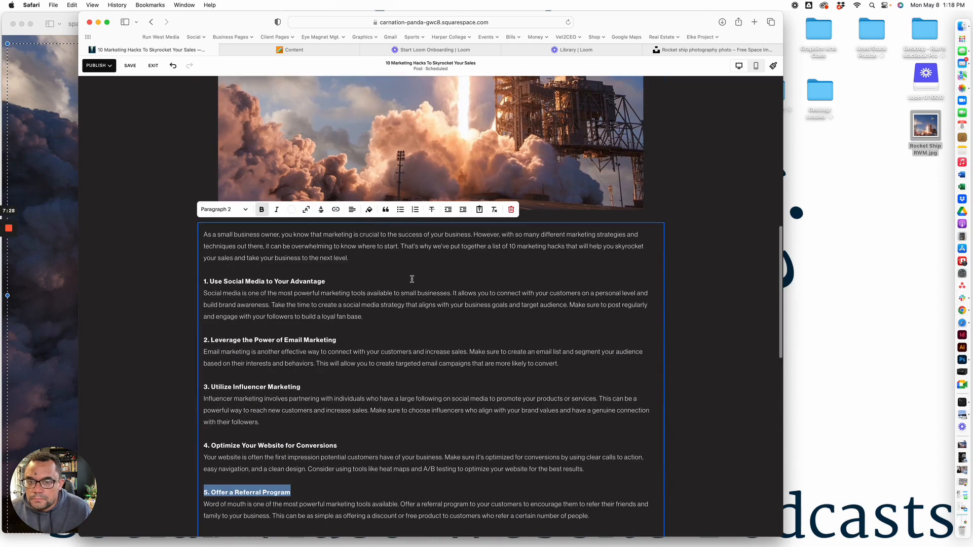
# Copy the post's opening paragraph, starting "As a small business owner", into the excerpt in the blog post settings
pyautogui.click(353, 259)
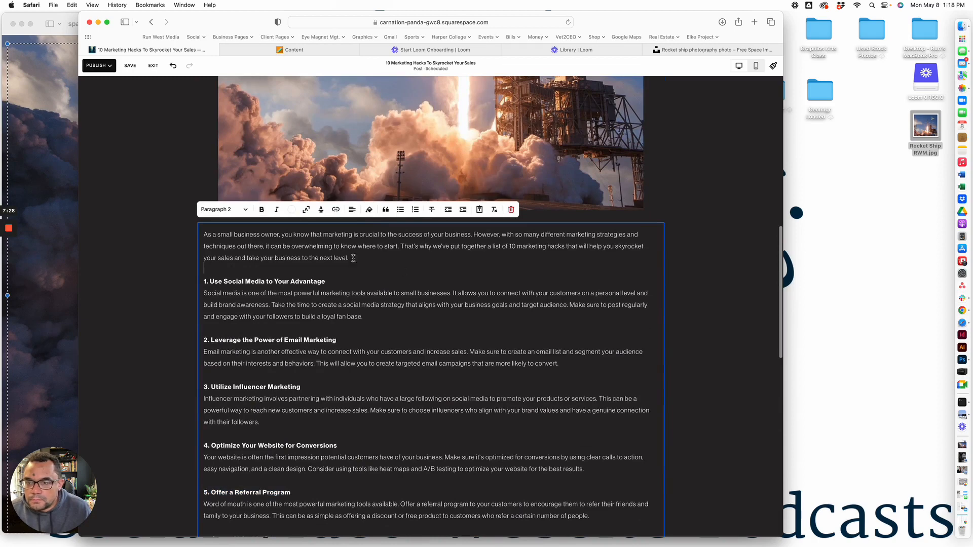
pyautogui.moveTo(205, 235); pyautogui.dragTo(349, 257)
pyautogui.press('super+c')
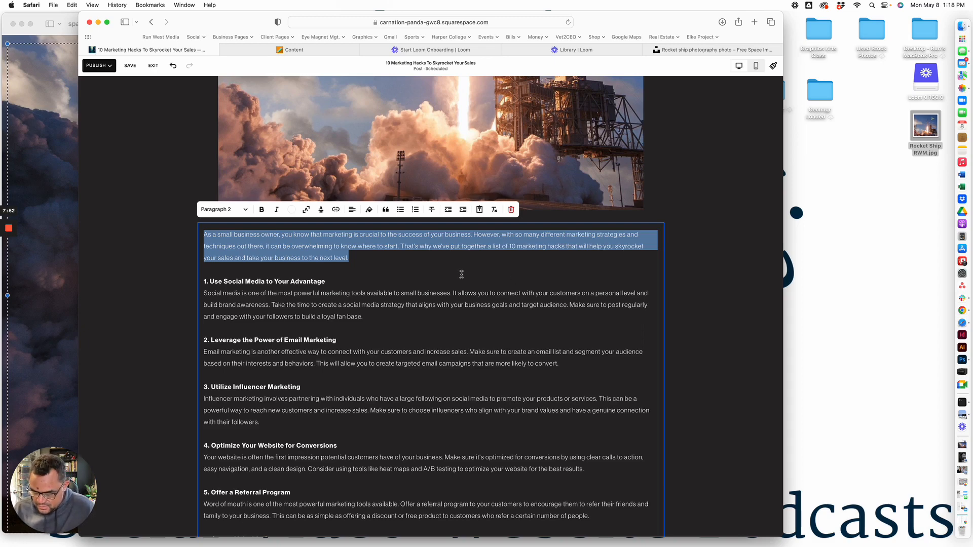
pyautogui.click(435, 66)
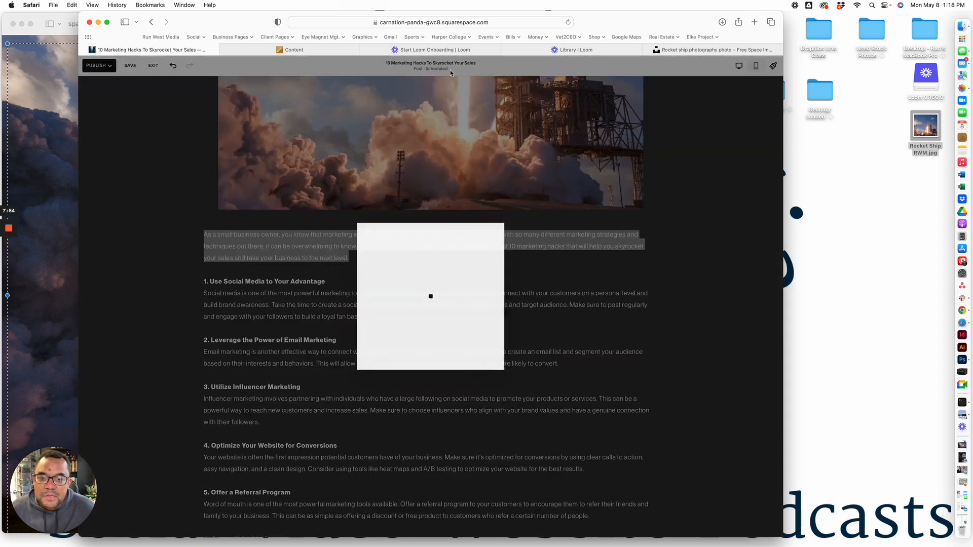
pyautogui.click(442, 349)
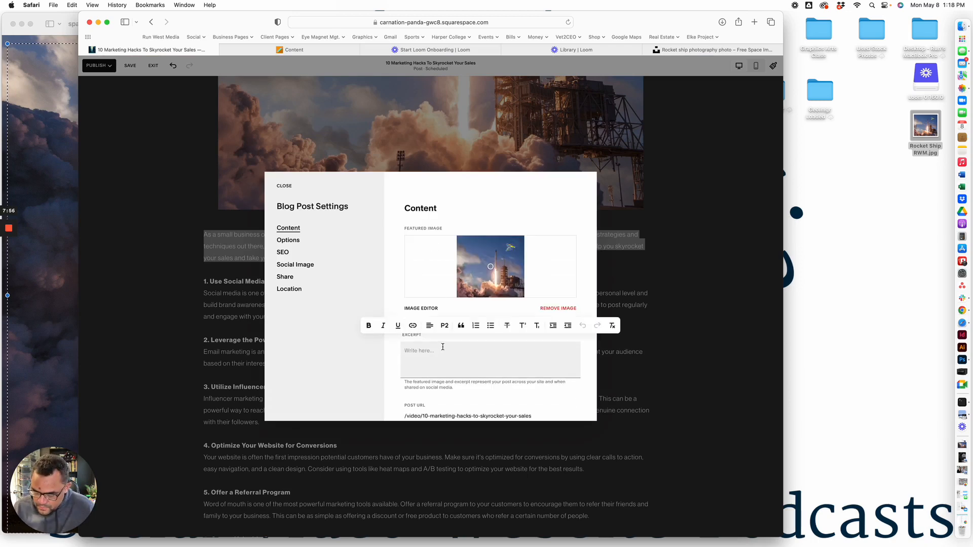
pyautogui.press('super+v')
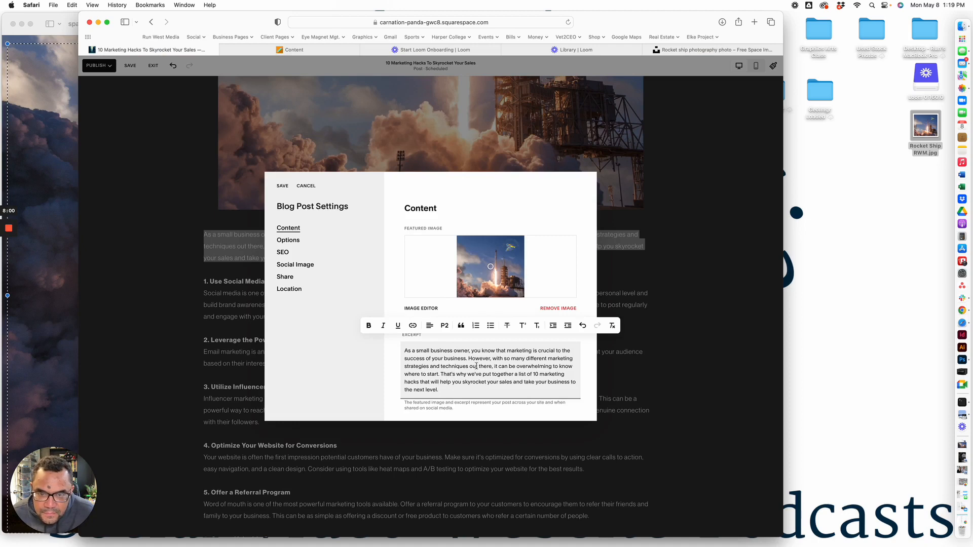
# Delete the sentence starting "However, with so many different marketing strategies" from the excerpt and save the post settings
pyautogui.moveTo(468, 358); pyautogui.dragTo(440, 374)
pyautogui.press('BackSpace')
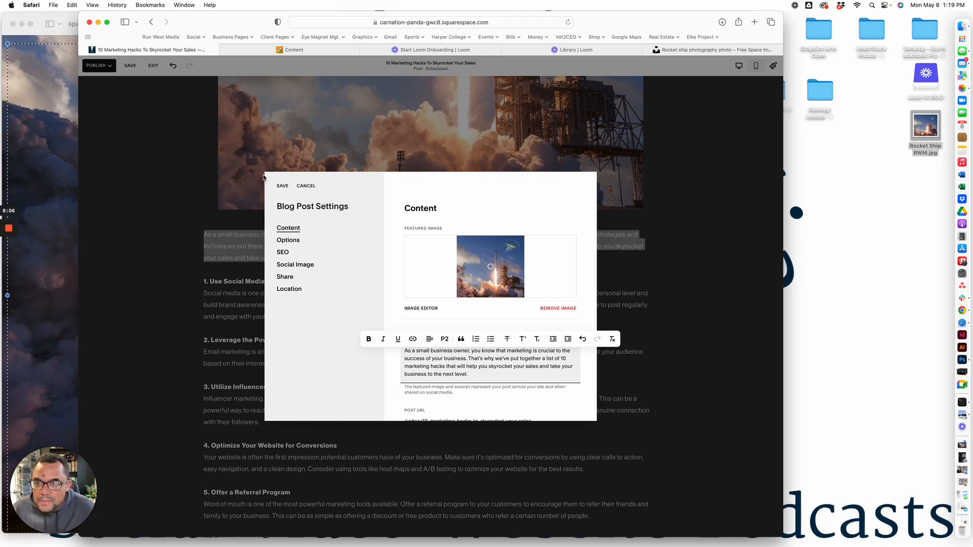
pyautogui.click(281, 186)
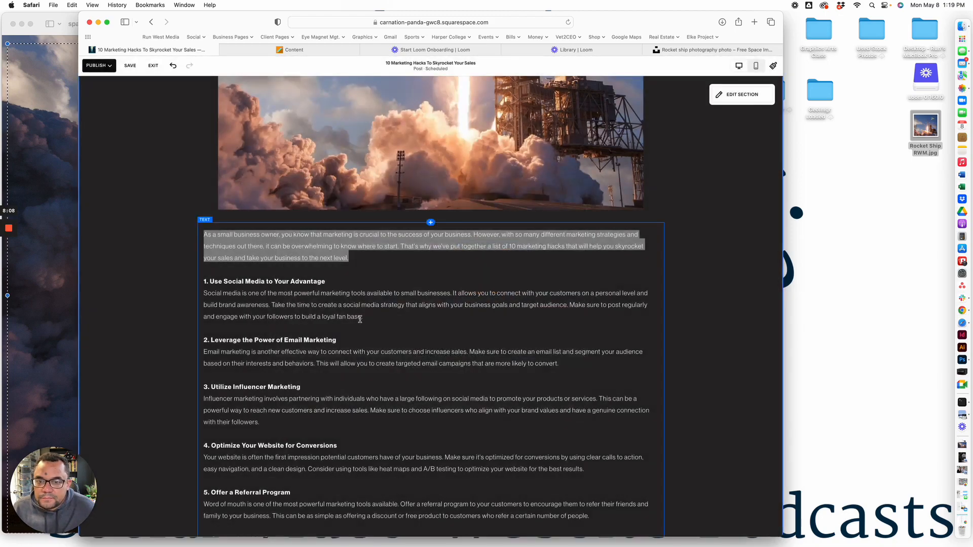
# Save the changes to the blog post and leave the editor
pyautogui.scroll(10, 369, 329)
pyautogui.scroll(5, 360, 320)
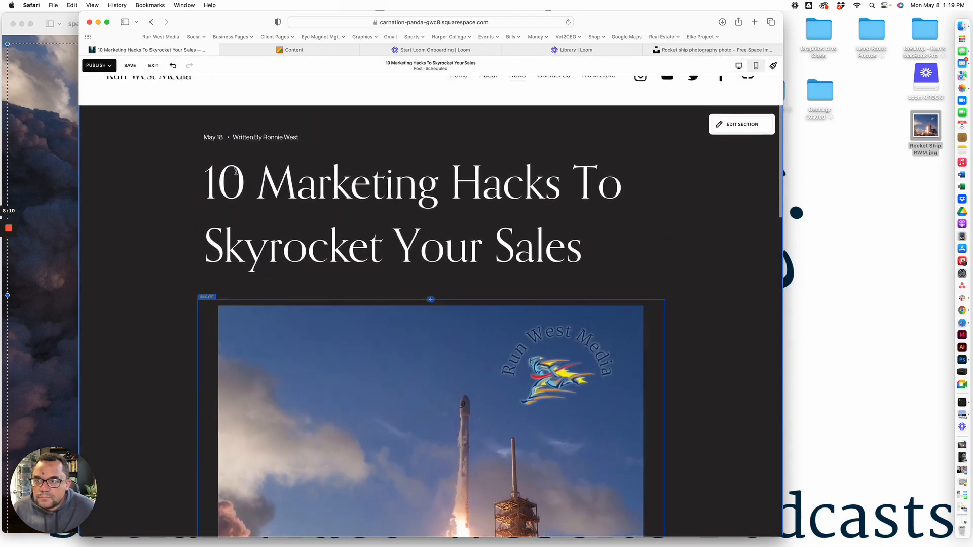
pyautogui.click(130, 66)
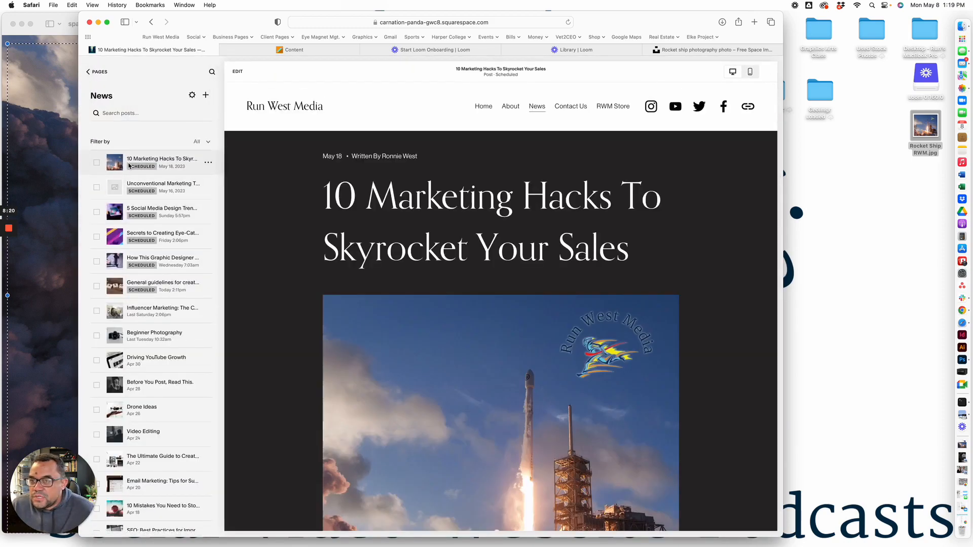
# Review the saved post's preview, then open the News blog page and examine its story cards, images and excerpts
pyautogui.scroll(-5, 652, 381)
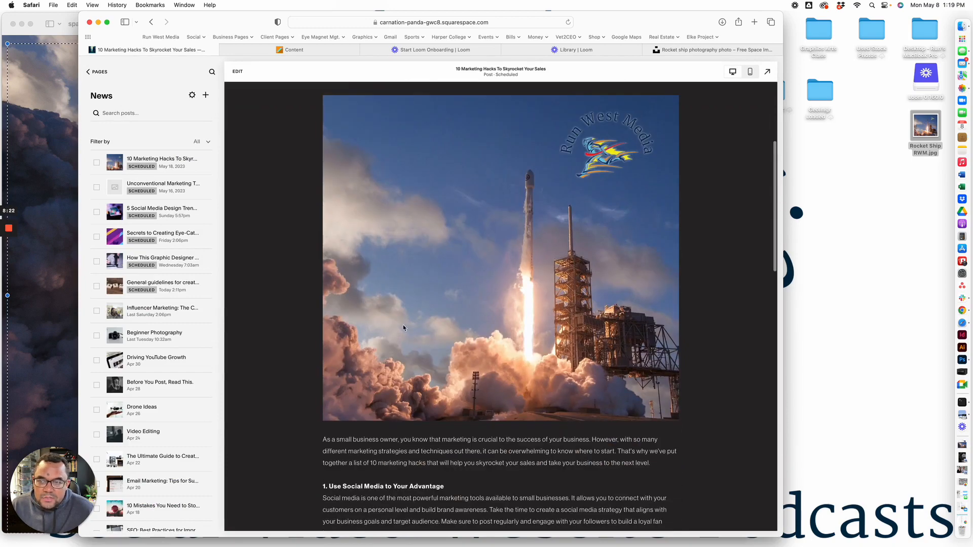
pyautogui.click(101, 97)
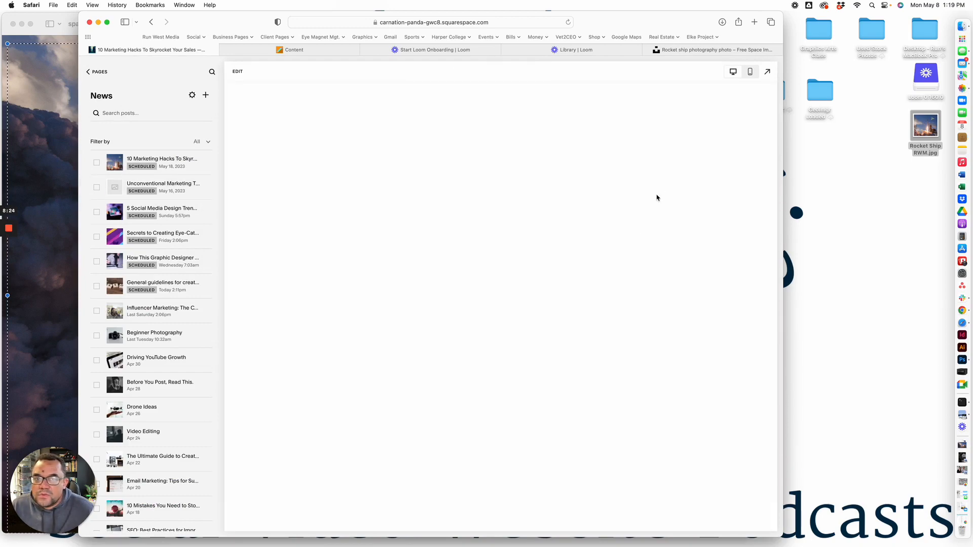
pyautogui.scroll(-5, 610, 394)
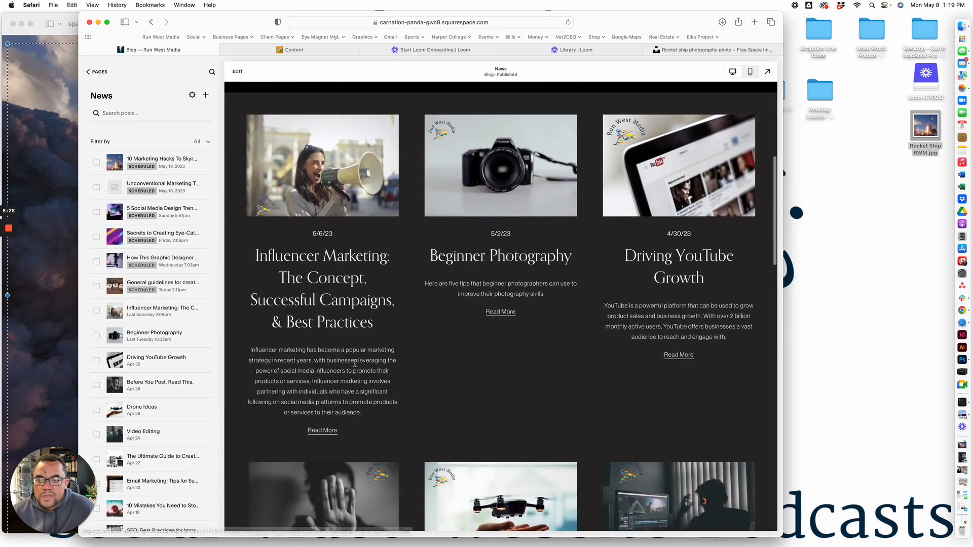
pyautogui.scroll(-8, 545, 394)
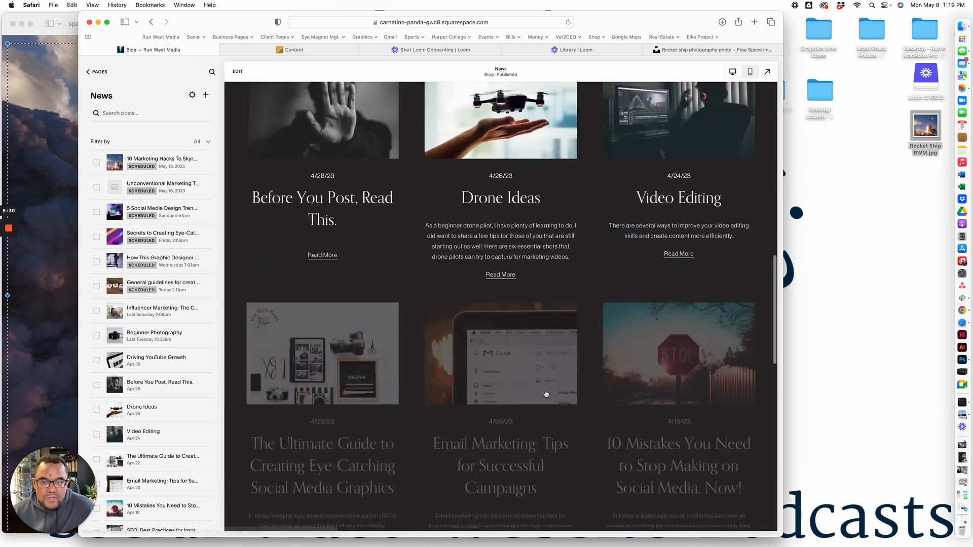
pyautogui.scroll(6, 360, 405)
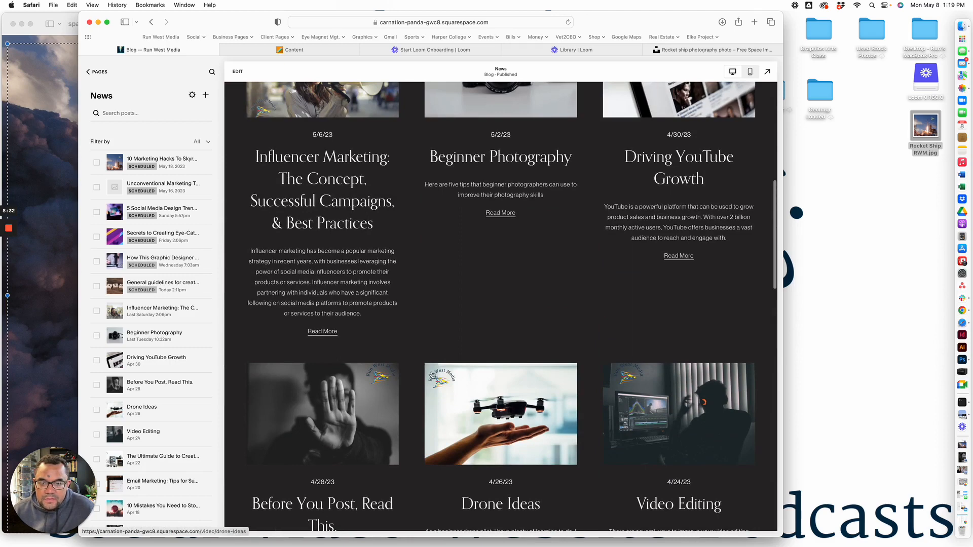
pyautogui.scroll(5, 626, 383)
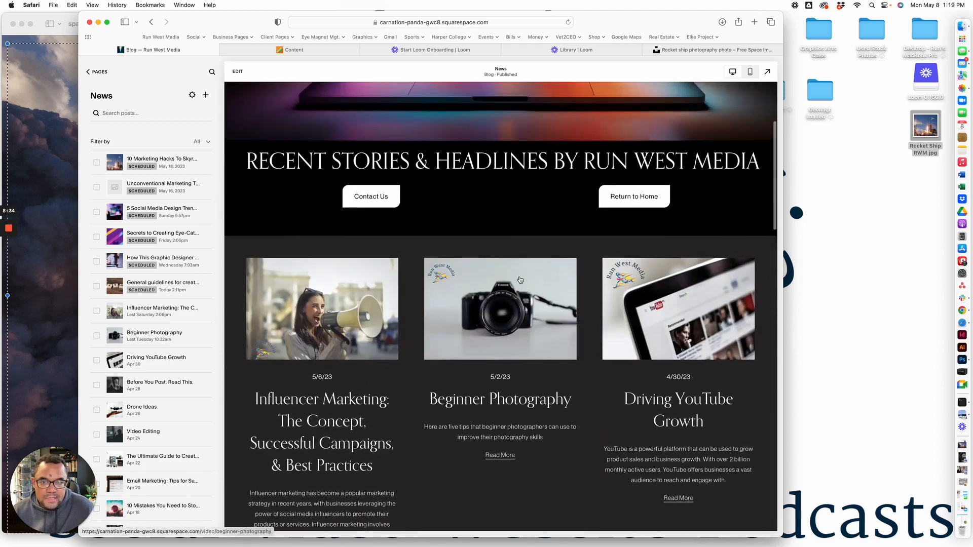
pyautogui.scroll(-1, 327, 331)
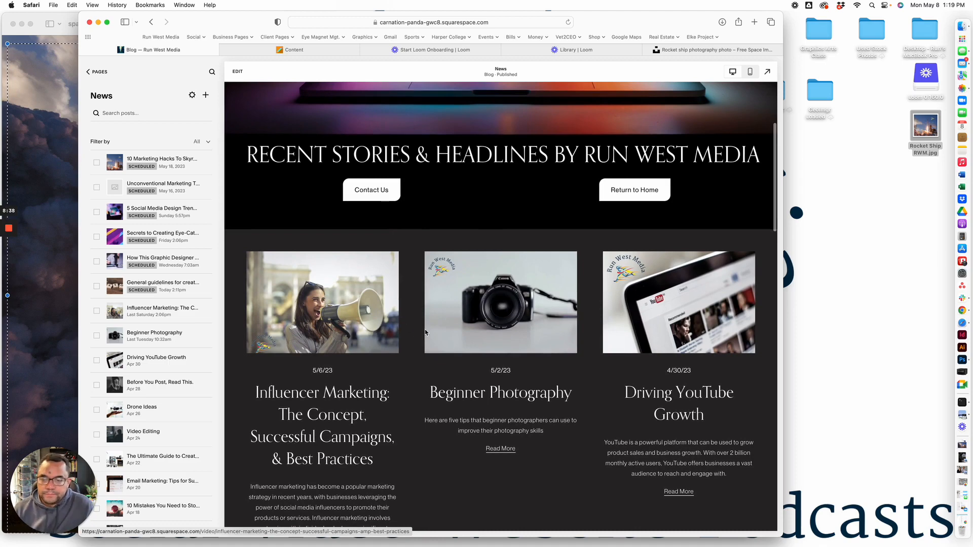
pyautogui.scroll(-1, 460, 343)
pyautogui.moveTo(215, 262)
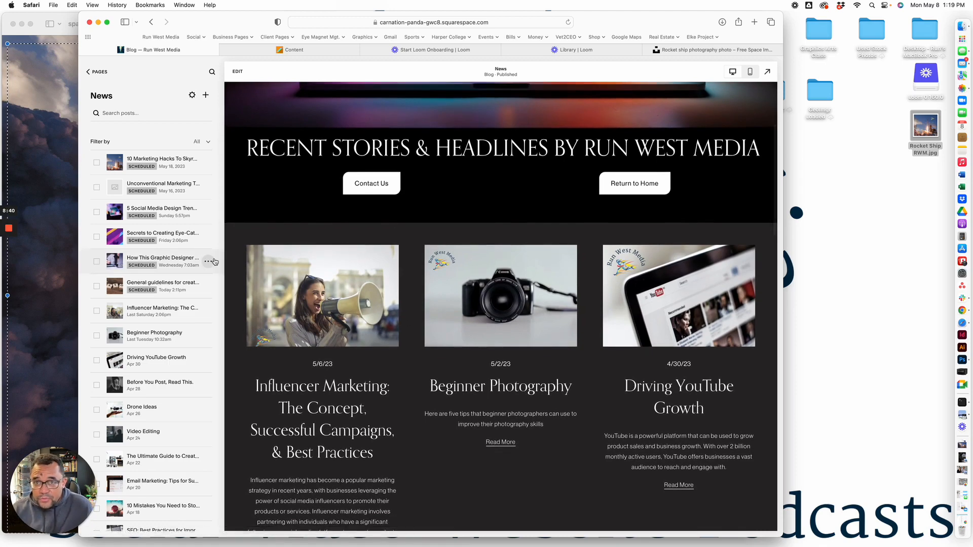